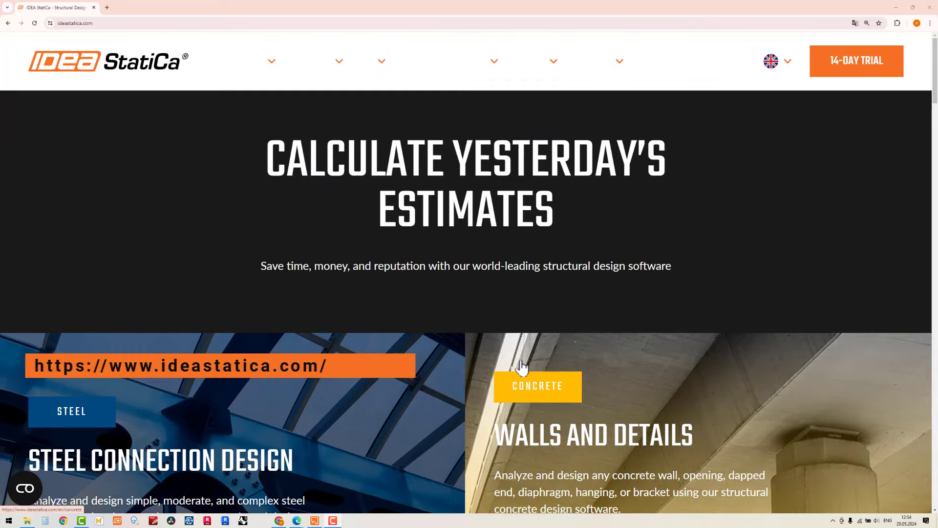
# Step: Go to the blog on ideastatica.com and scroll through the latest article cards
pyautogui.moveTo(618, 73)
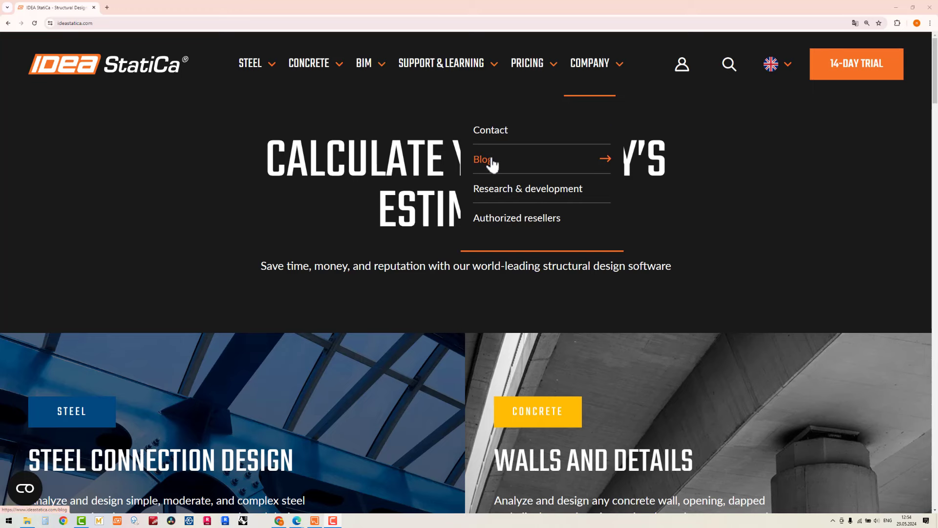
pyautogui.click(490, 162)
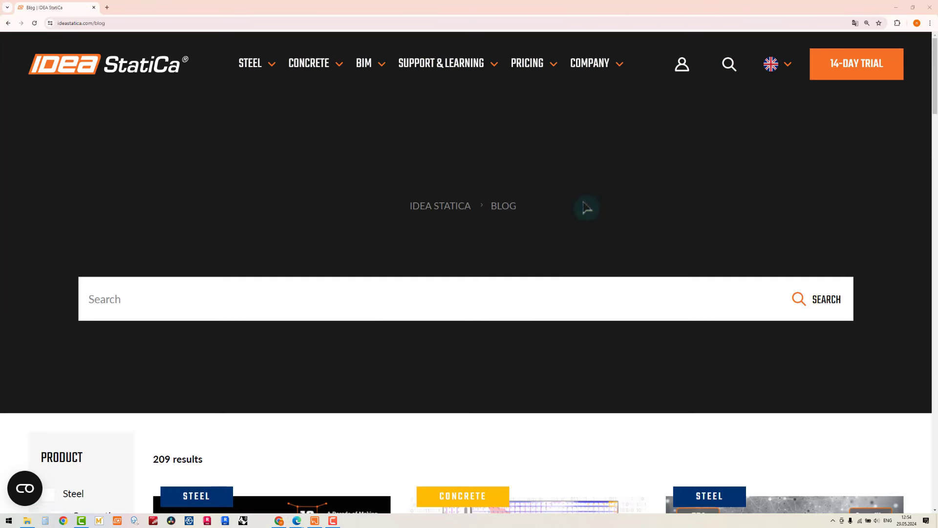
pyautogui.scroll(-6, 590, 204)
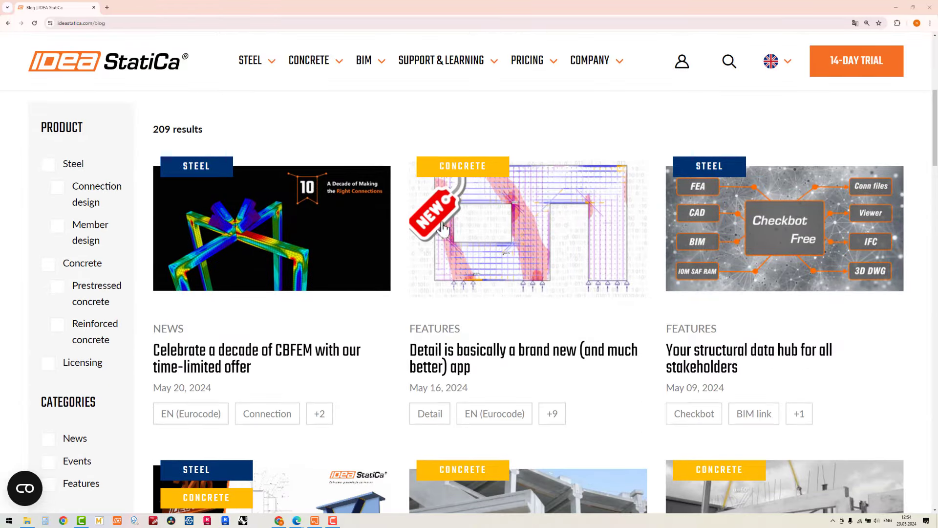
pyautogui.scroll(-4, 434, 366)
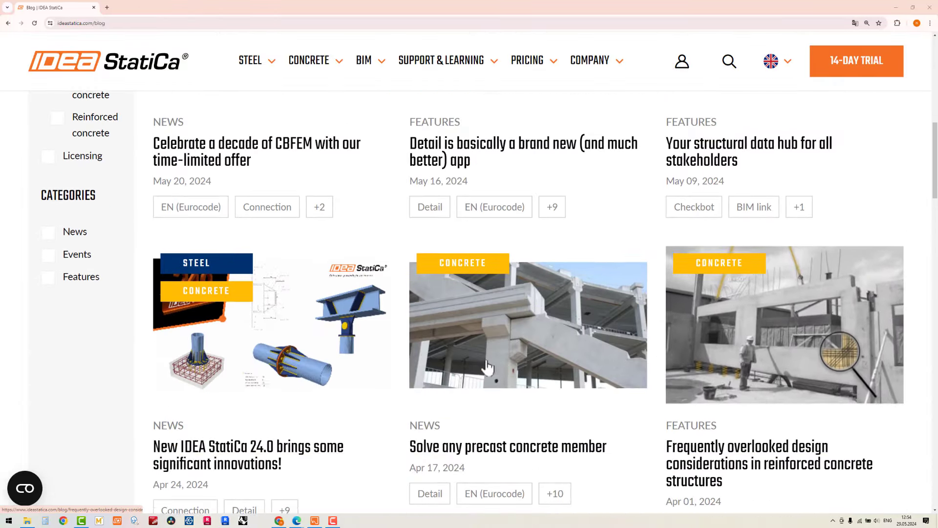
pyautogui.scroll(-4, 391, 359)
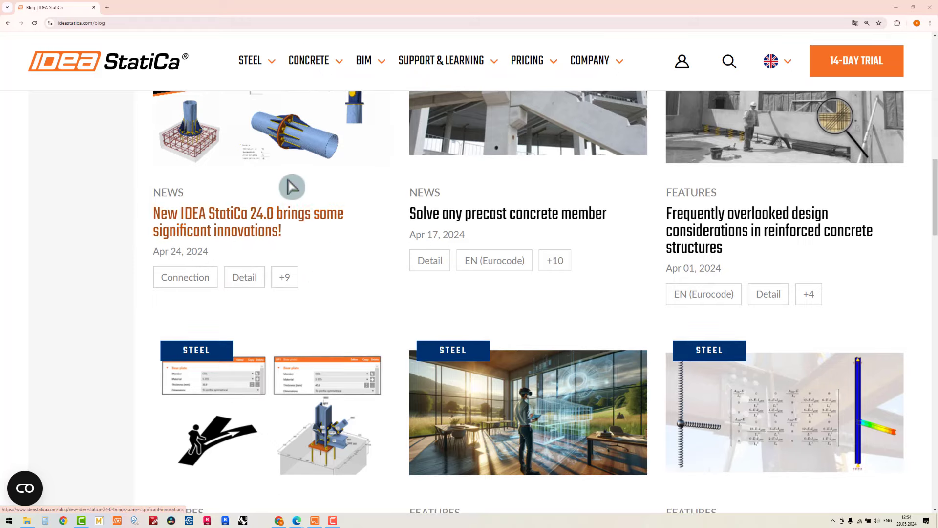
pyautogui.scroll(-3, 444, 273)
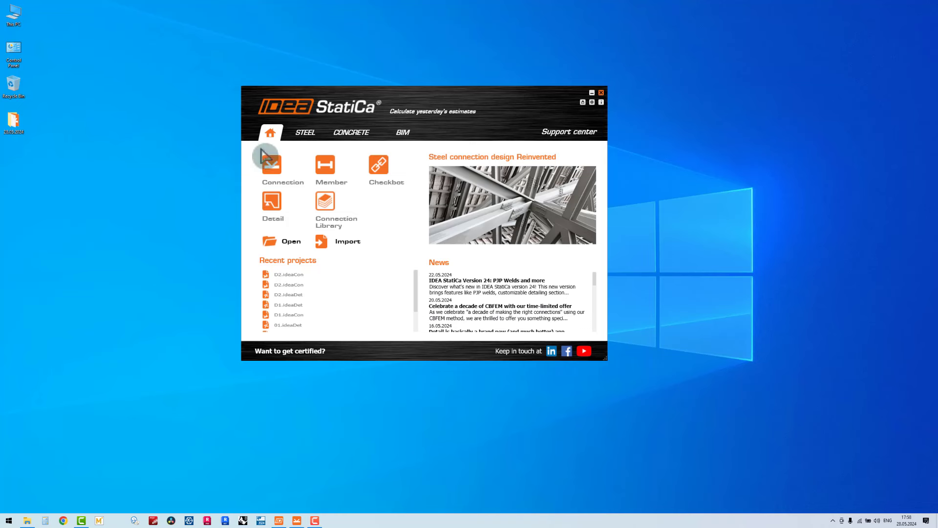
# Step: In Connection, create project 'Traning E-1', general axes class, described as Design RCC Footing
pyautogui.click(277, 165)
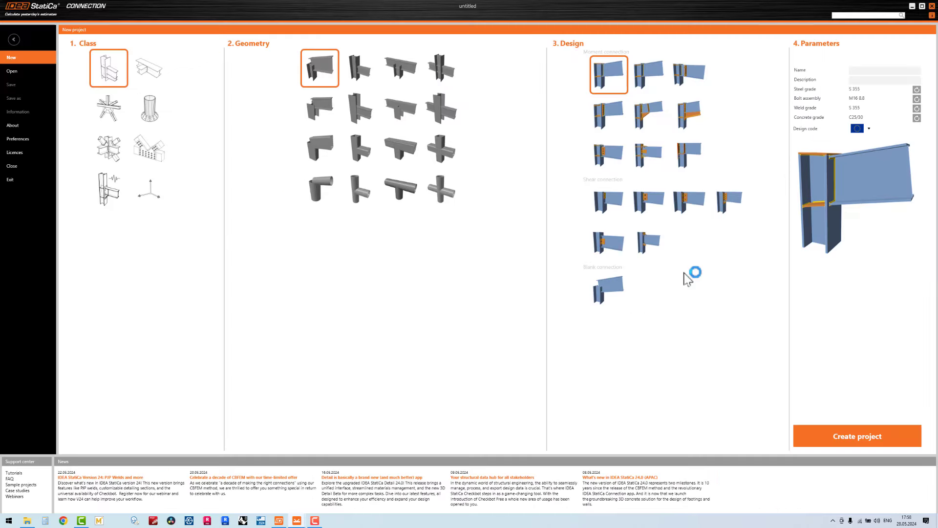
pyautogui.click(155, 201)
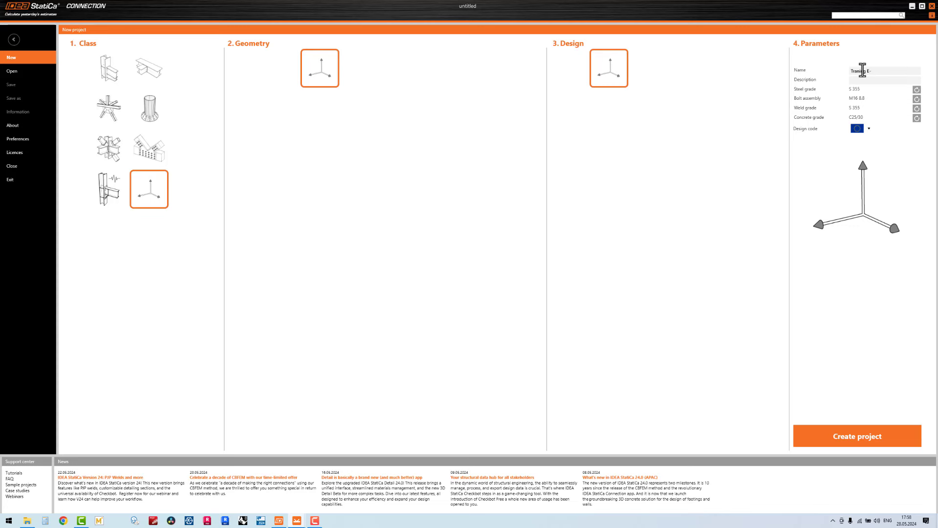
pyautogui.click(879, 81)
pyautogui.click(856, 434)
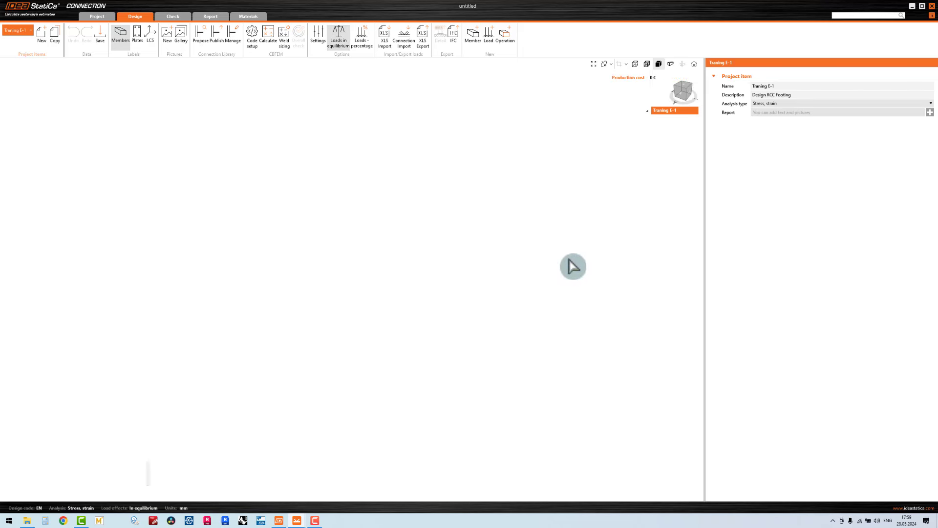
# Step: Add member M1 as an SHS100/100/8.0 square hollow section in S 355
pyautogui.click(473, 35)
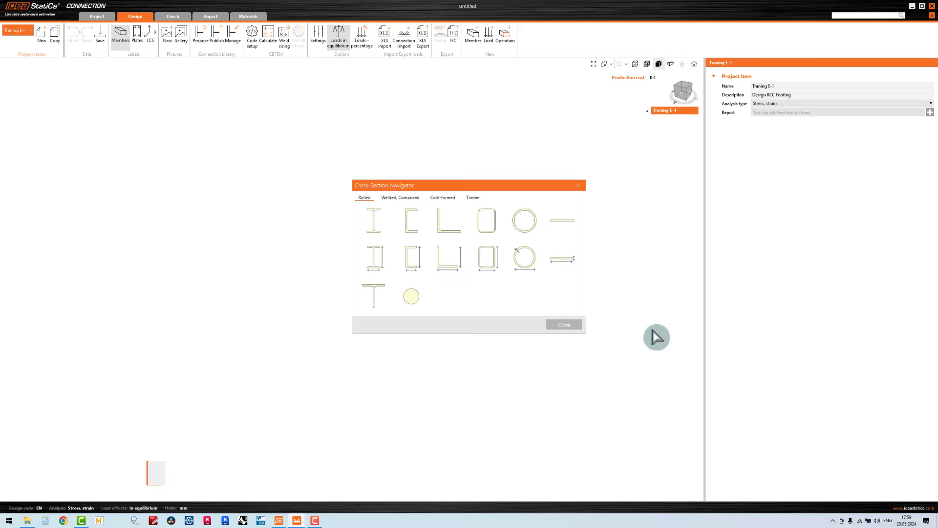
pyautogui.click(486, 238)
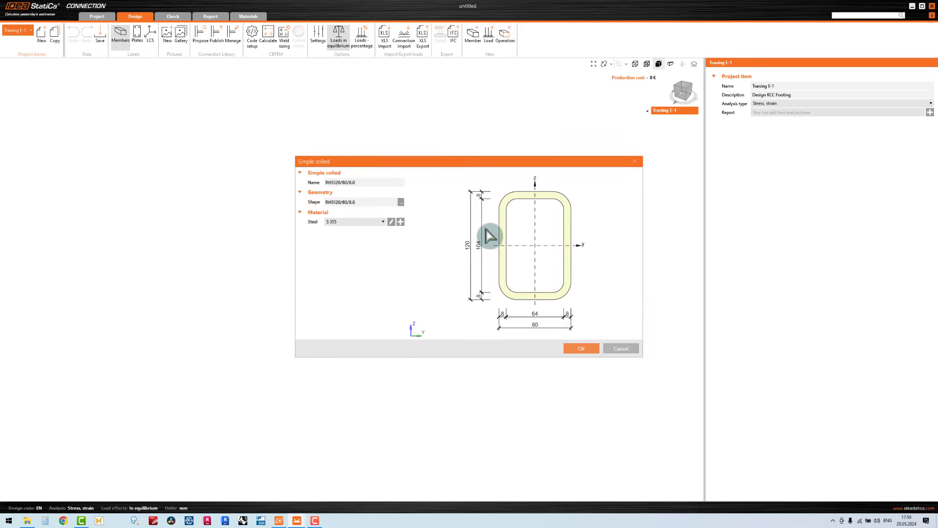
pyautogui.click(402, 202)
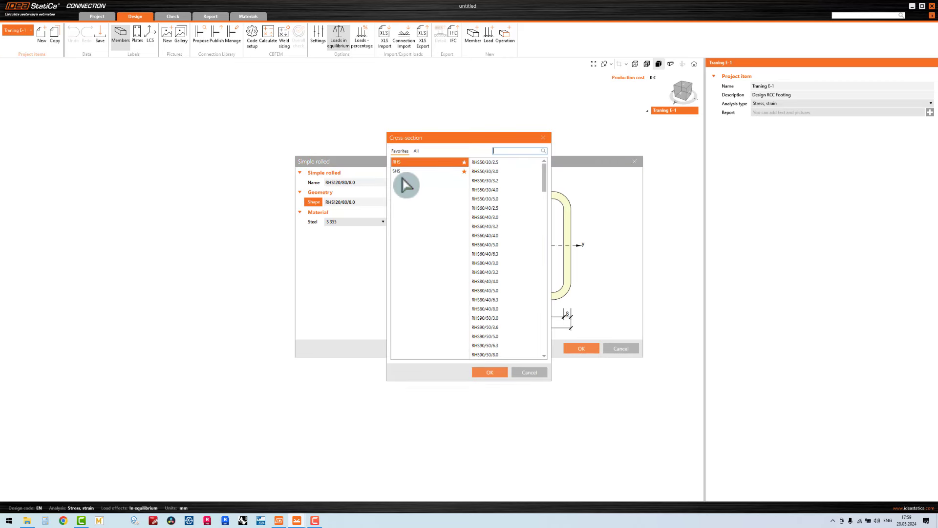
pyautogui.click(398, 172)
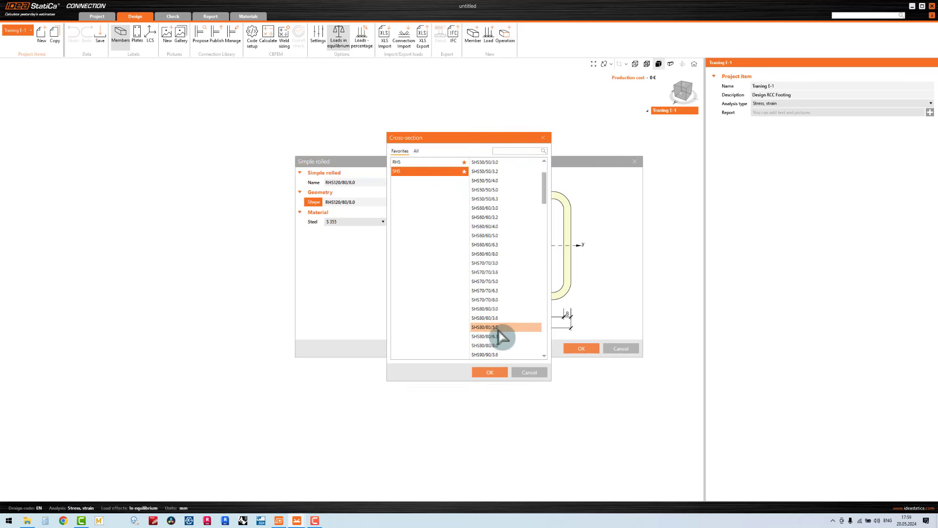
pyautogui.scroll(-3, 499, 347)
pyautogui.click(499, 337)
pyautogui.click(496, 374)
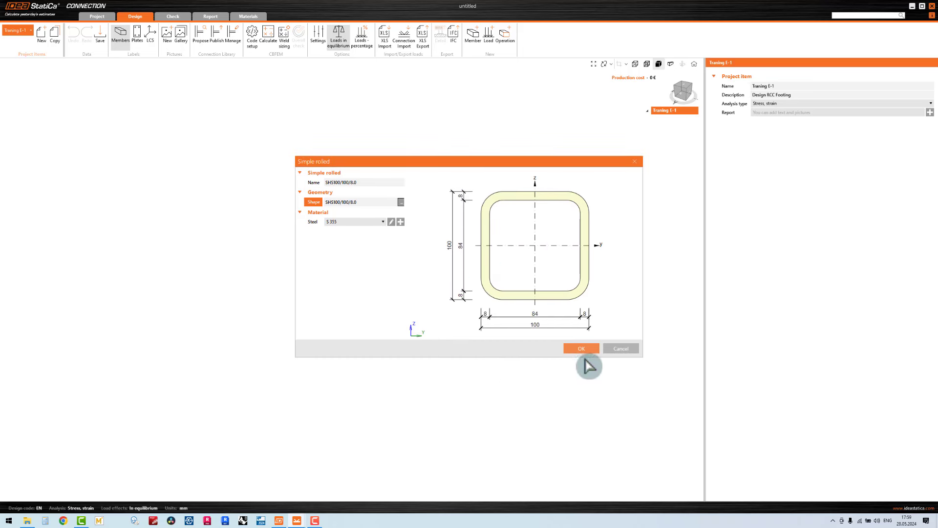
pyautogui.click(584, 350)
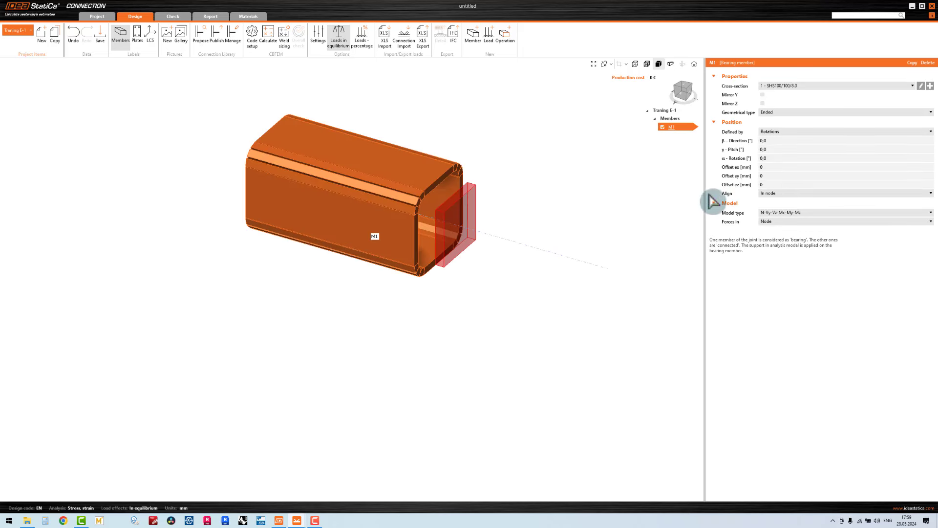
# Step: Set member M1's pitch to 90° so it stands as a vertical column
pyautogui.click(757, 153)
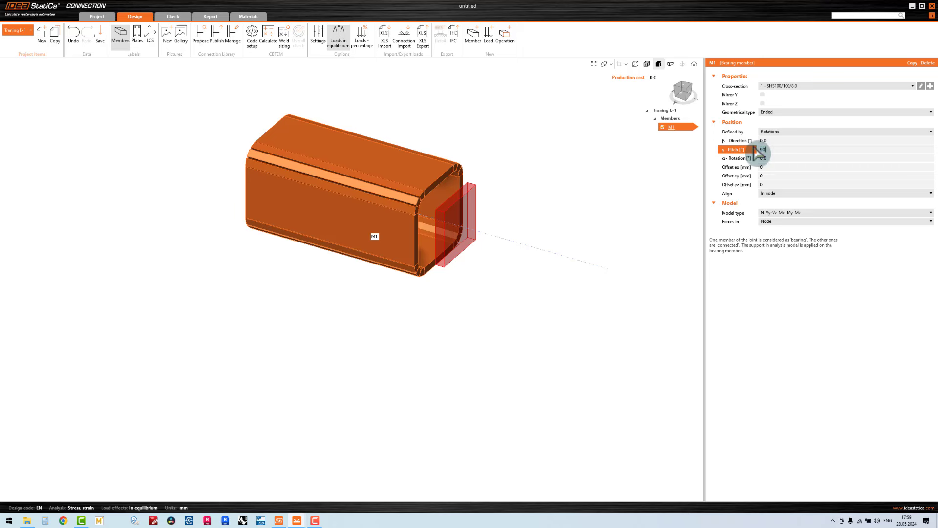
pyautogui.write('90')
pyautogui.click(562, 254)
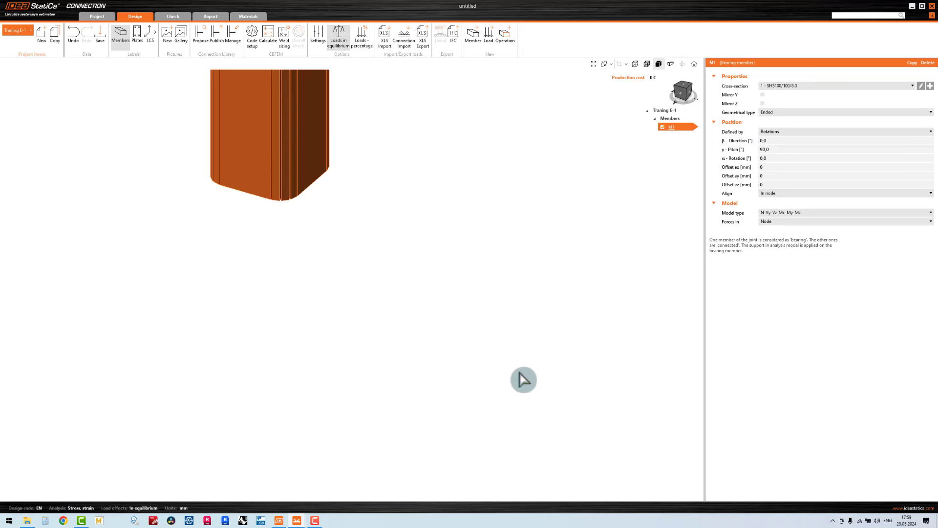
pyautogui.scroll(5, 411, 274)
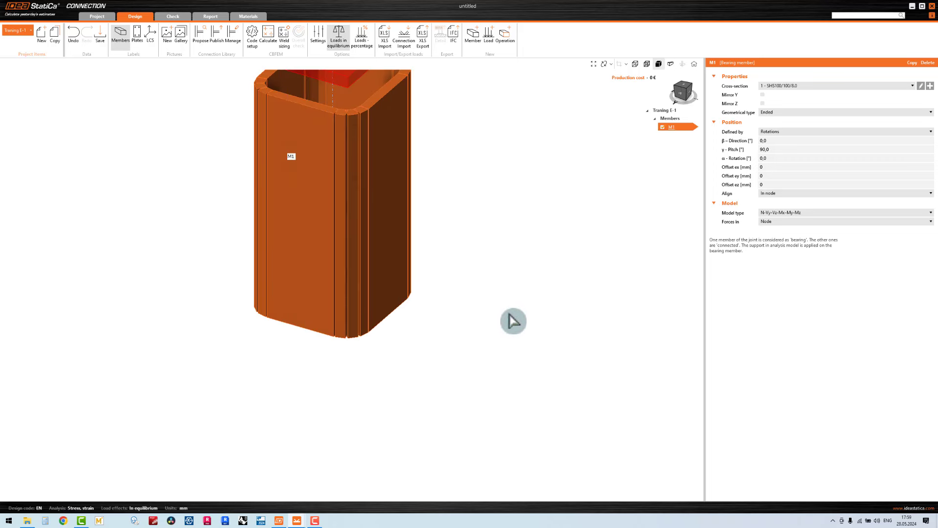
pyautogui.scroll(-2, 532, 341)
pyautogui.moveTo(513, 322); pyautogui.dragTo(545, 360, button='middle')
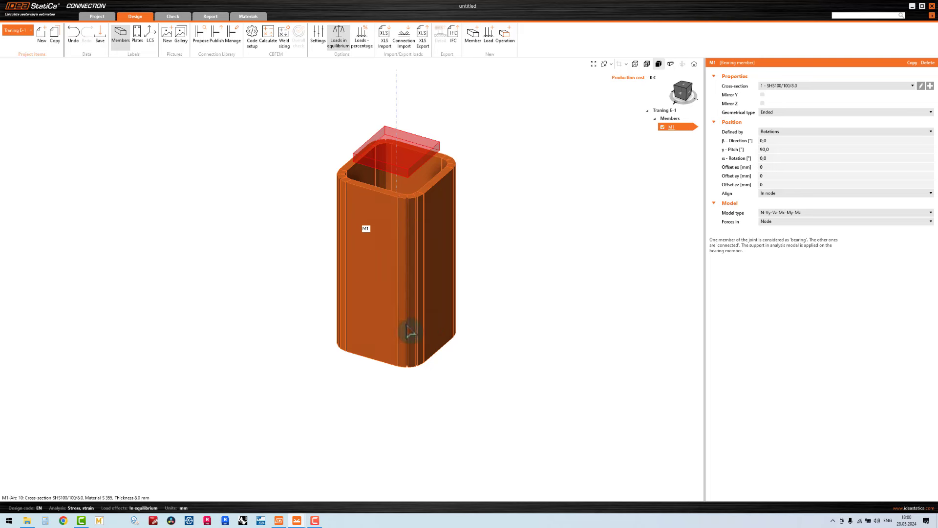
# Step: Anchor column M1 with a simple base plate using an M16 4.6 bolt assembly
pyautogui.rightClick(414, 367)
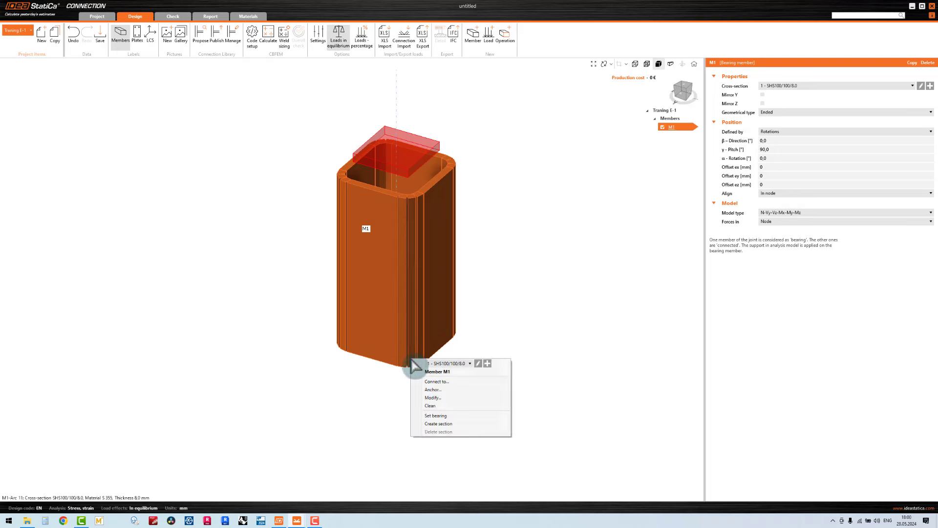
pyautogui.click(439, 389)
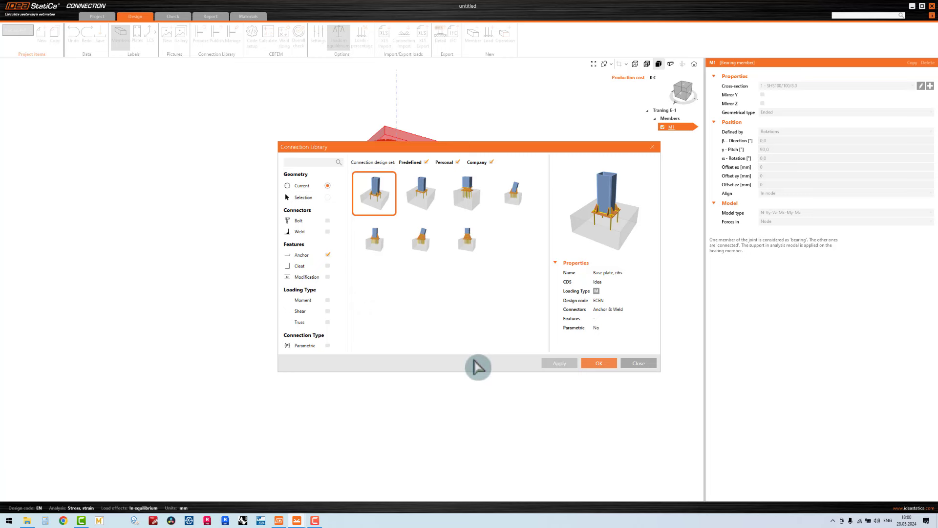
pyautogui.click(427, 189)
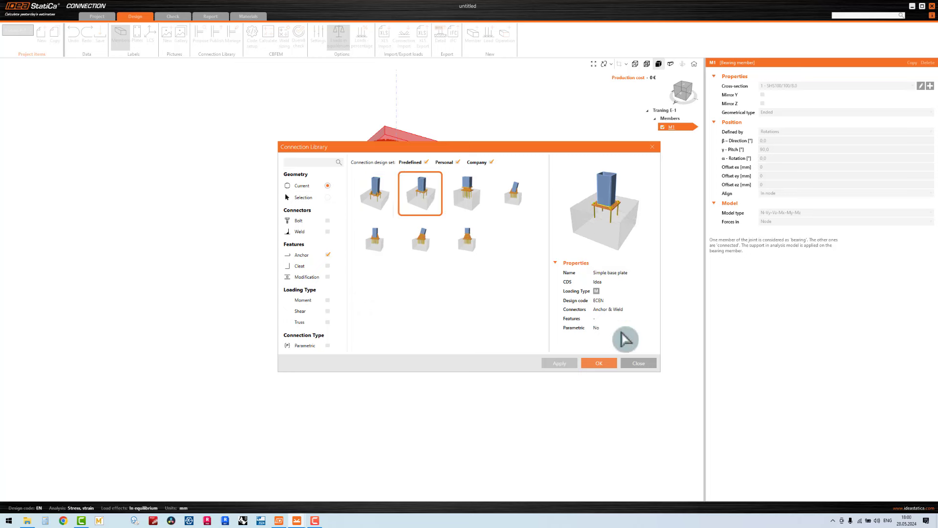
pyautogui.click(599, 363)
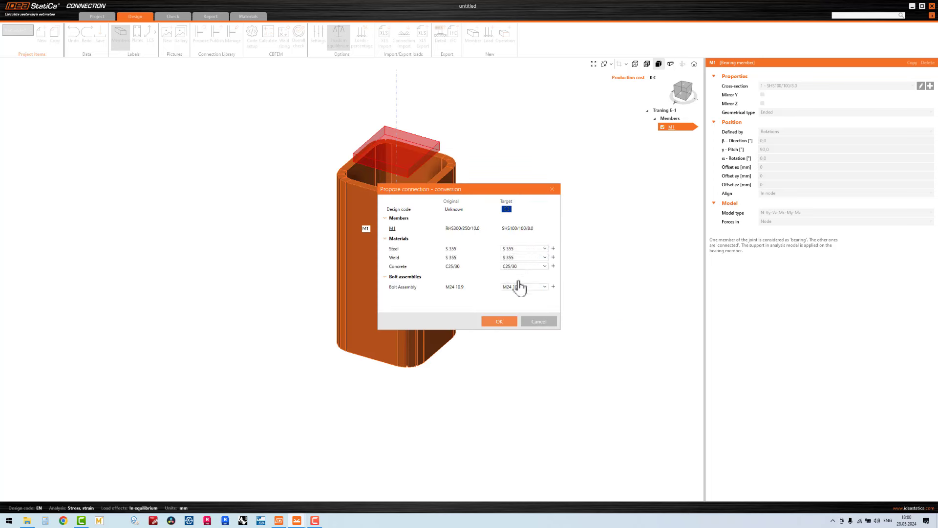
pyautogui.click(545, 288)
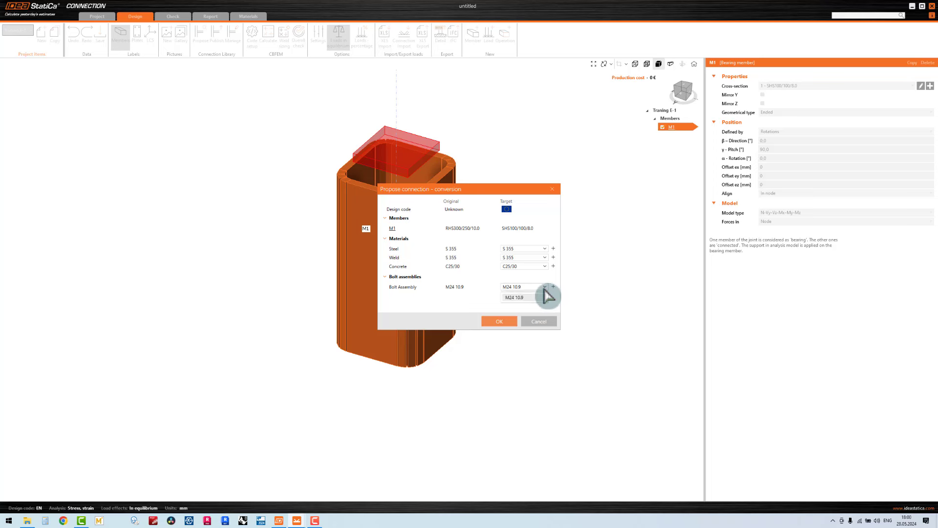
pyautogui.click(546, 289)
pyautogui.click(554, 288)
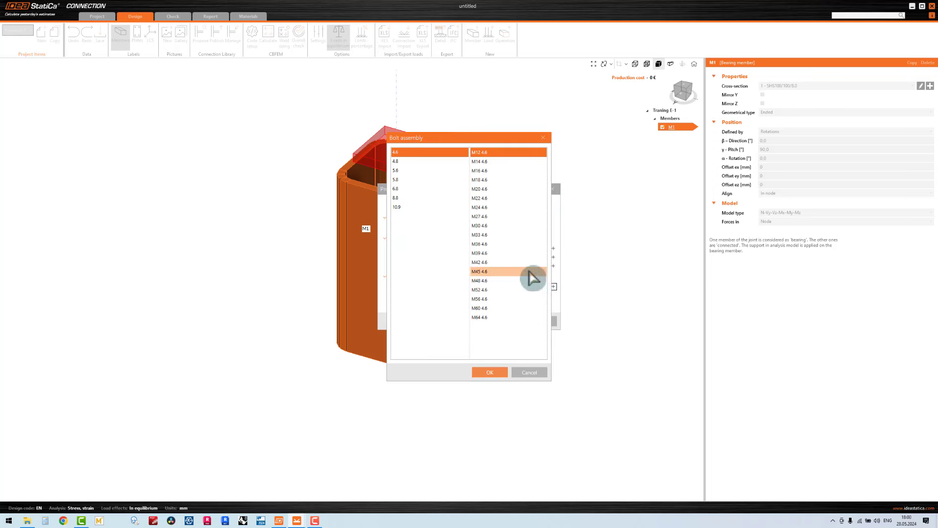
pyautogui.click(497, 171)
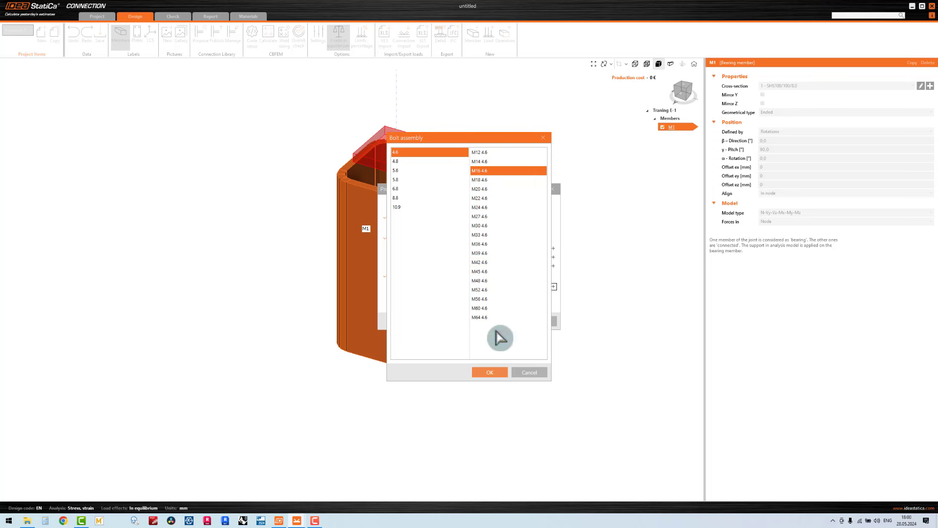
pyautogui.click(491, 372)
pyautogui.click(505, 322)
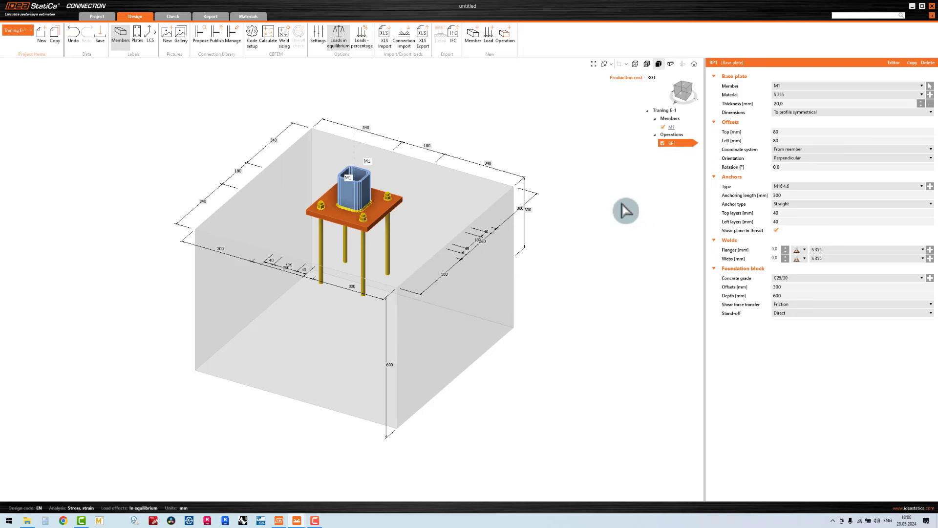
# Step: In top view, set the anchors' top and left offsets to 75 mm
pyautogui.scroll(-2, 607, 198)
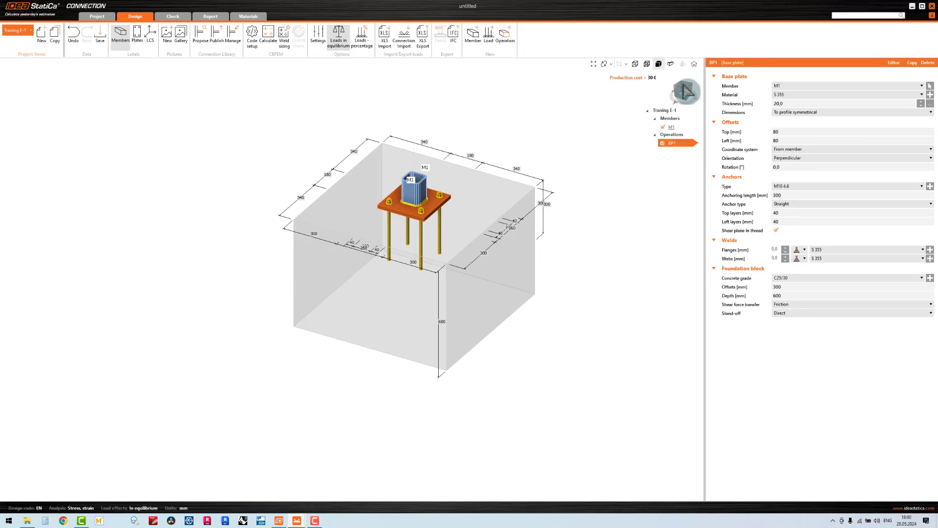
pyautogui.click(686, 88)
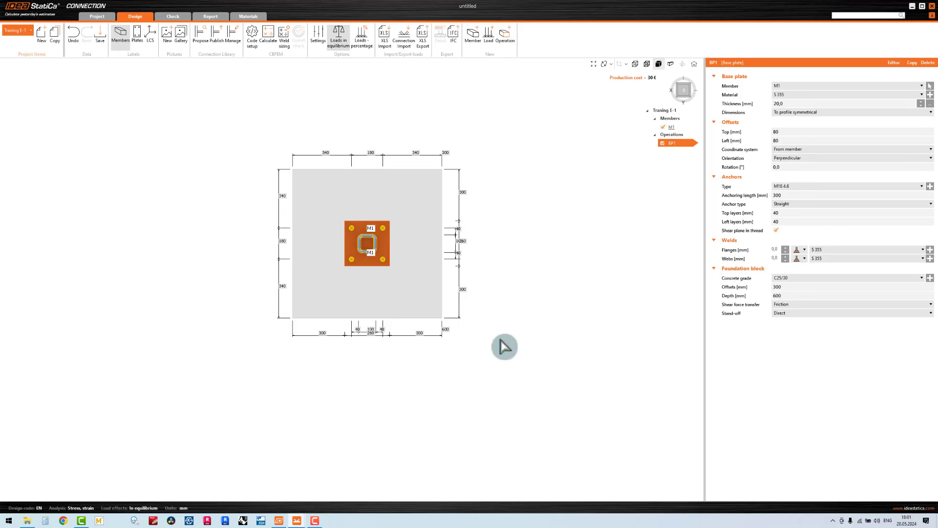
pyautogui.scroll(2, 380, 277)
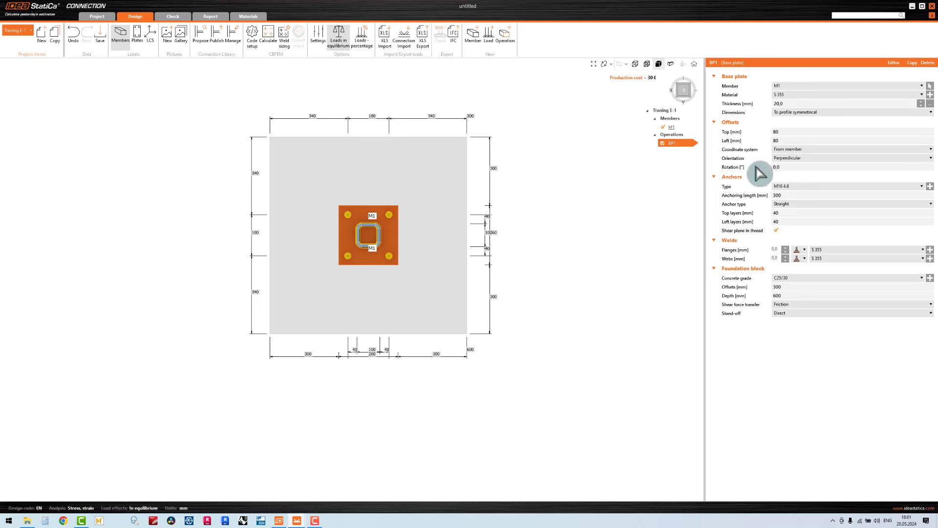
pyautogui.click(772, 132)
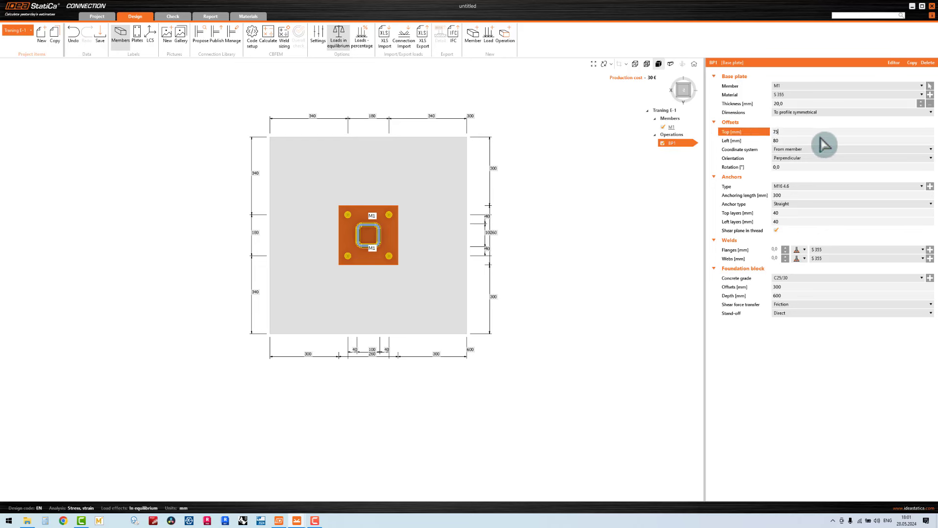
pyautogui.click(772, 141)
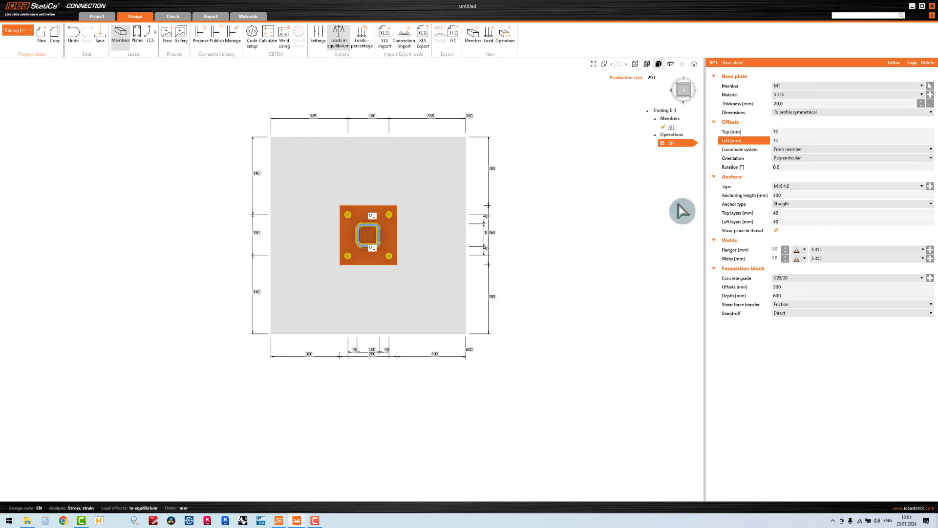
pyautogui.click(567, 282)
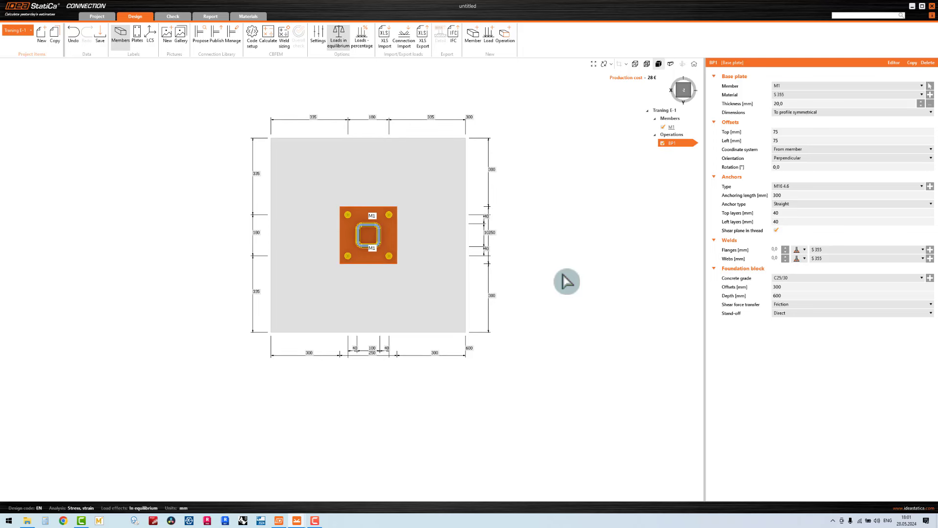
# Step: Set anchoring length to 150 mm and top and left layers to 25 mm
pyautogui.click(774, 196)
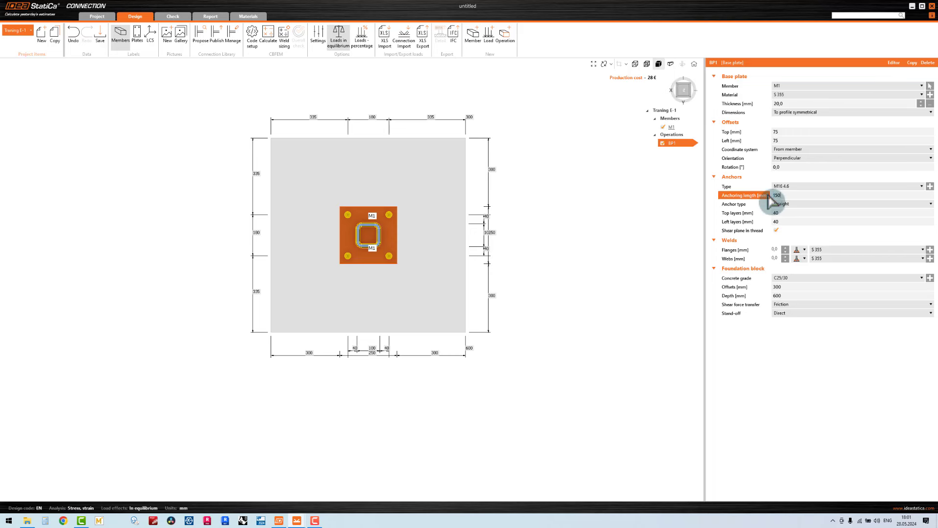
pyautogui.click(631, 243)
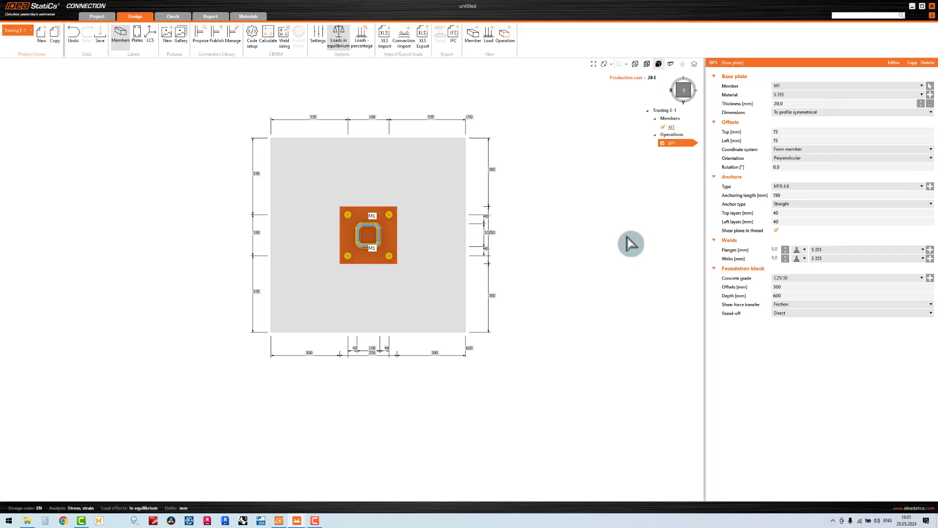
pyautogui.click(775, 213)
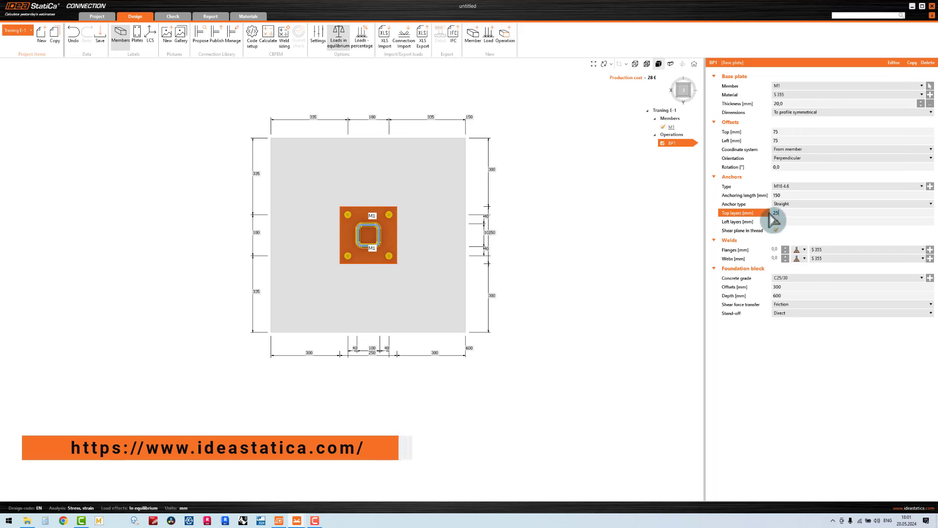
pyautogui.click(773, 222)
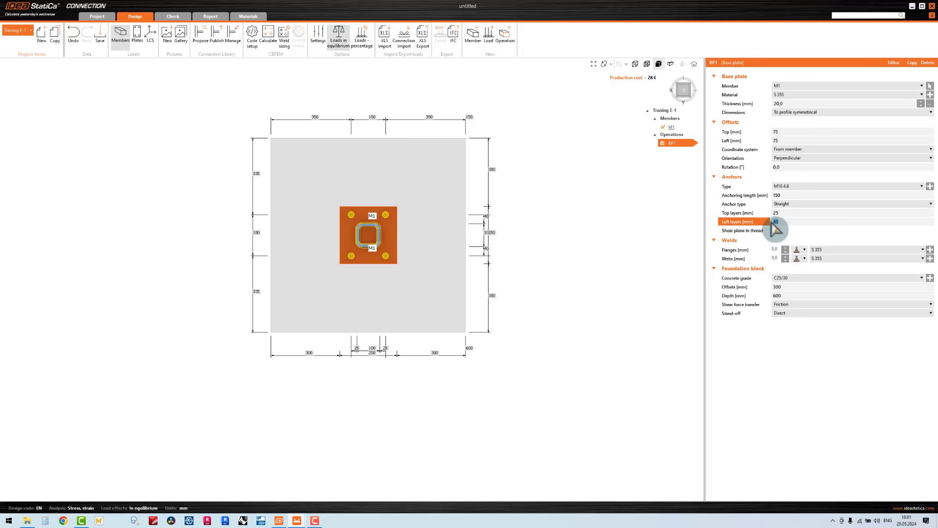
pyautogui.click(683, 262)
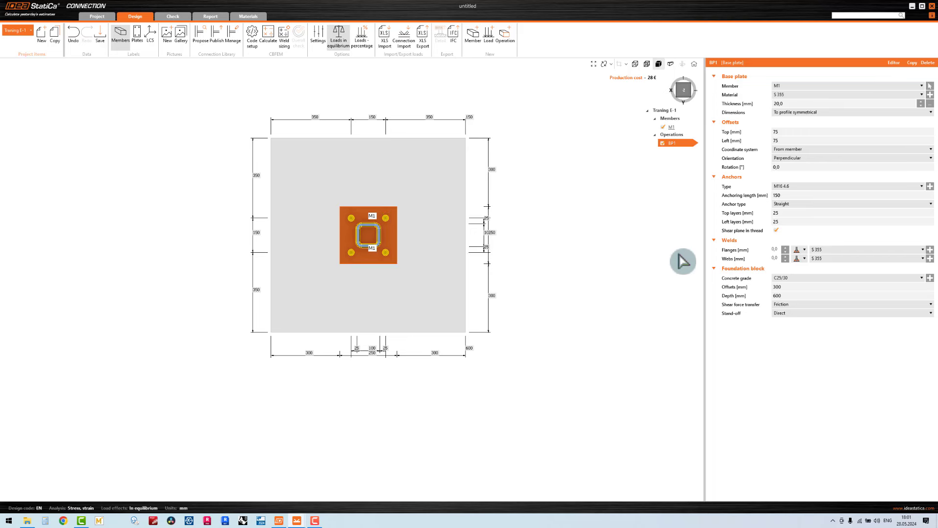
# Step: Set the foundation block offsets and depth to 250 mm
pyautogui.click(763, 288)
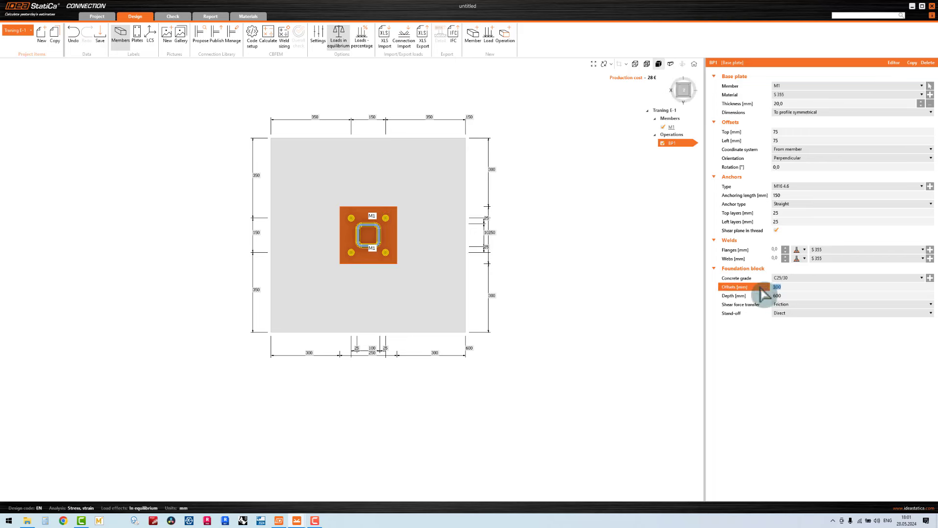
pyautogui.write('250')
pyautogui.click(766, 296)
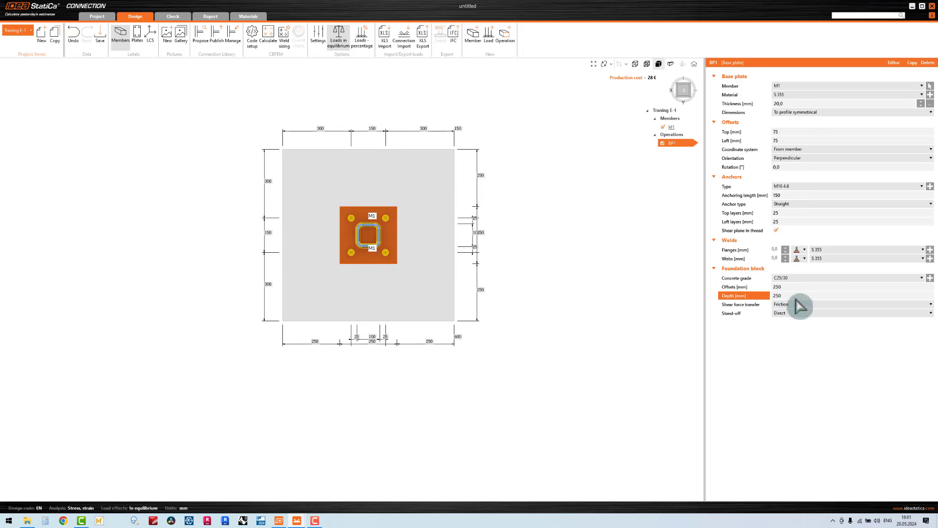
pyautogui.click(923, 279)
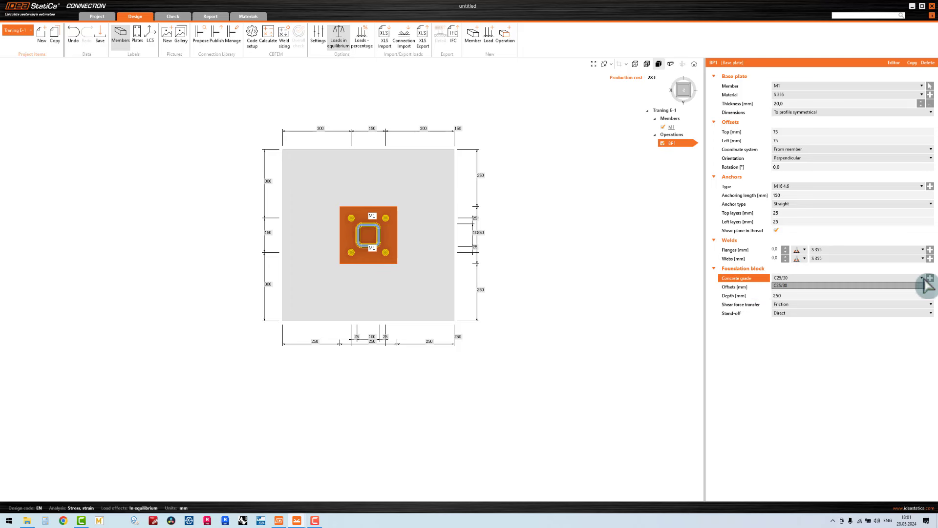
# Step: Change the foundation block concrete to C35/45
pyautogui.click(925, 285)
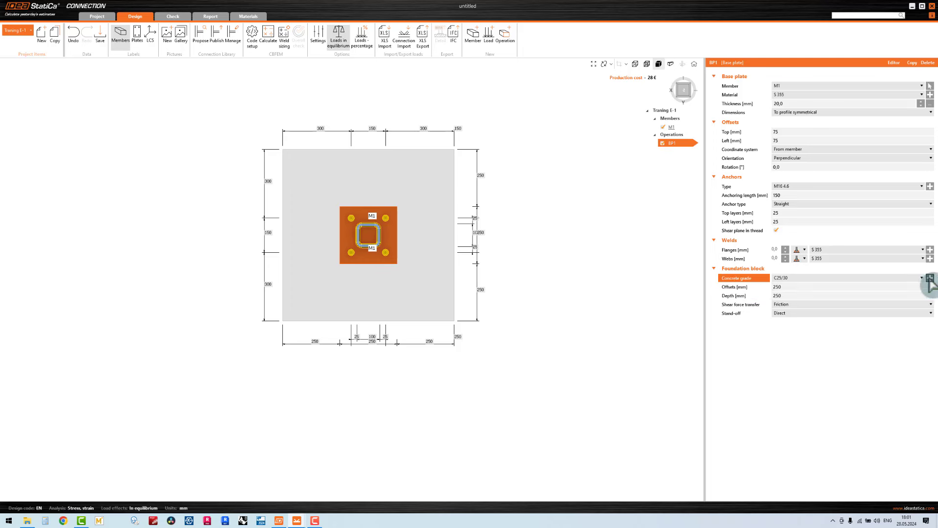
pyautogui.click(930, 278)
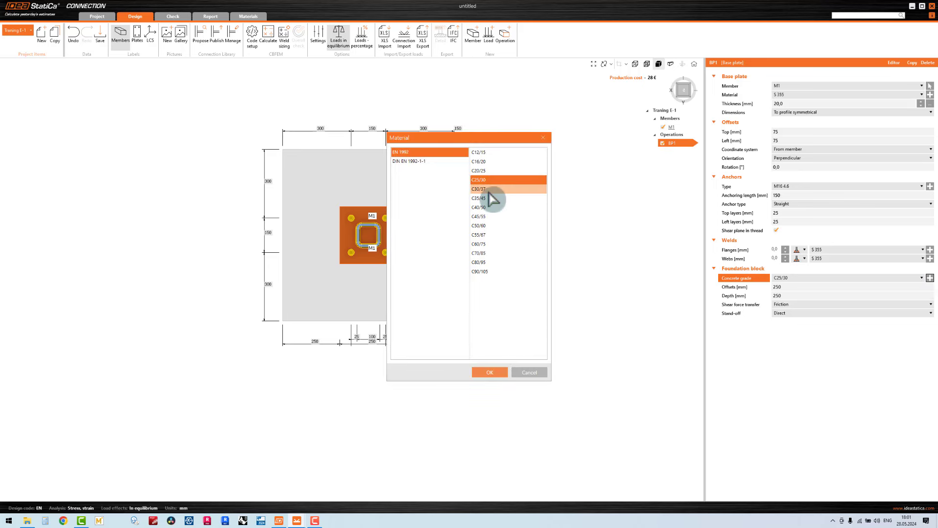
pyautogui.click(489, 198)
pyautogui.click(490, 373)
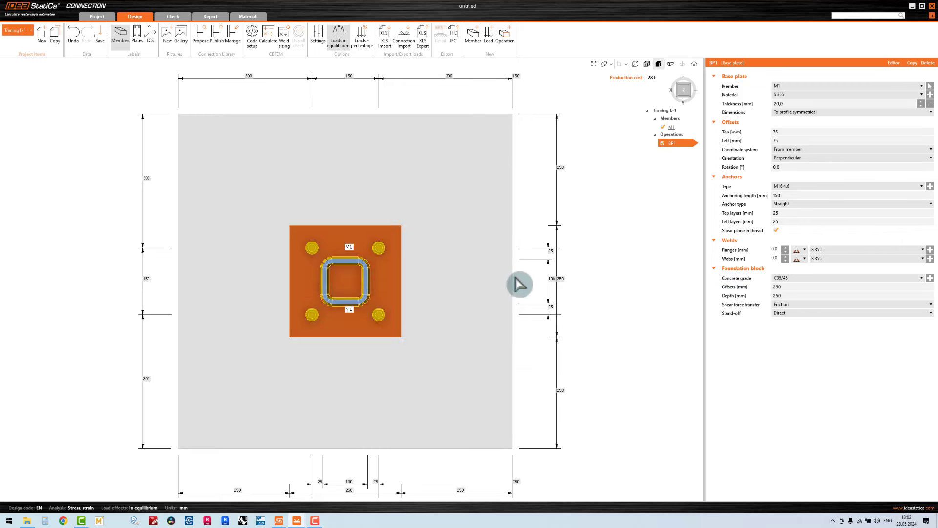
# Step: Transfer shear force through the anchors and keep the stand-off Direct
pyautogui.scroll(-2, 519, 286)
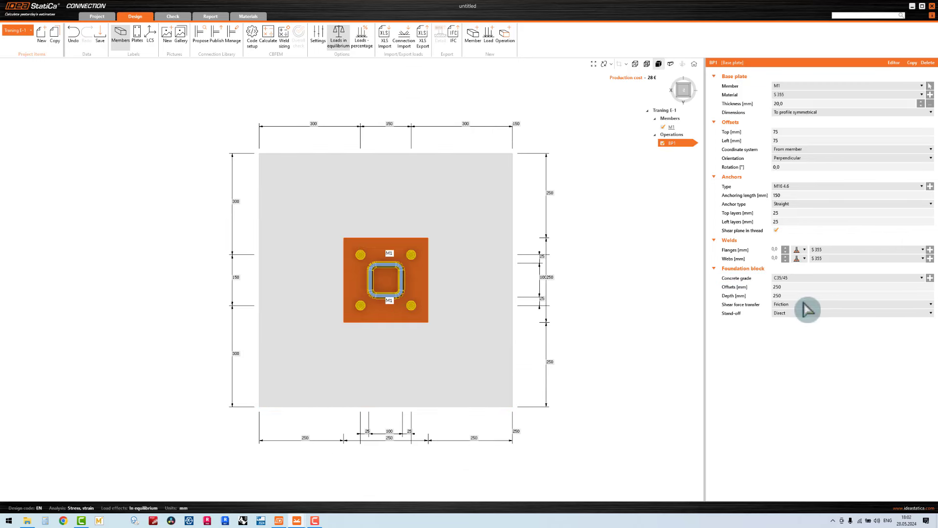
pyautogui.click(807, 306)
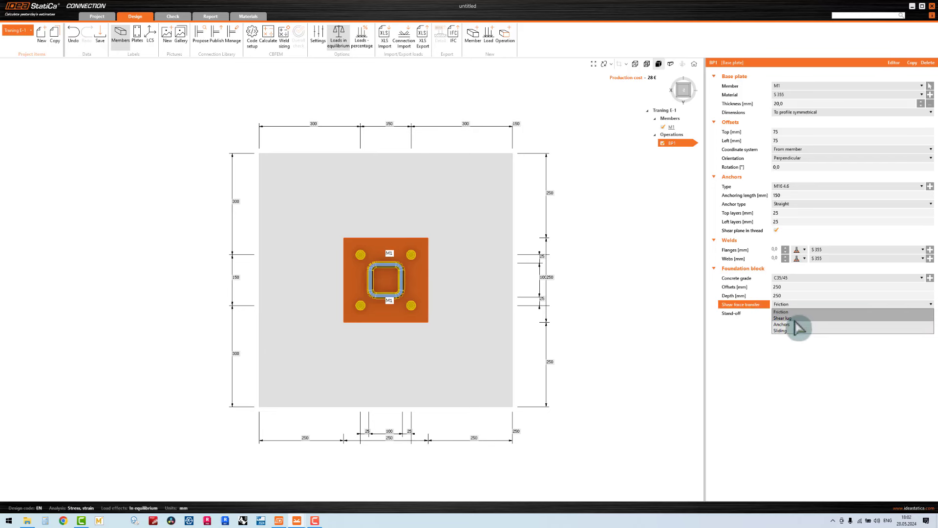
pyautogui.click(791, 325)
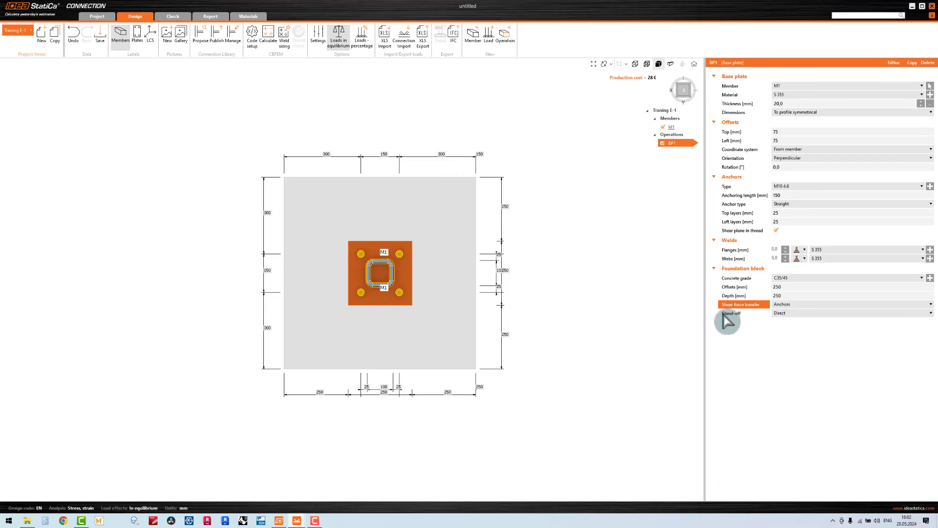
pyautogui.click(800, 318)
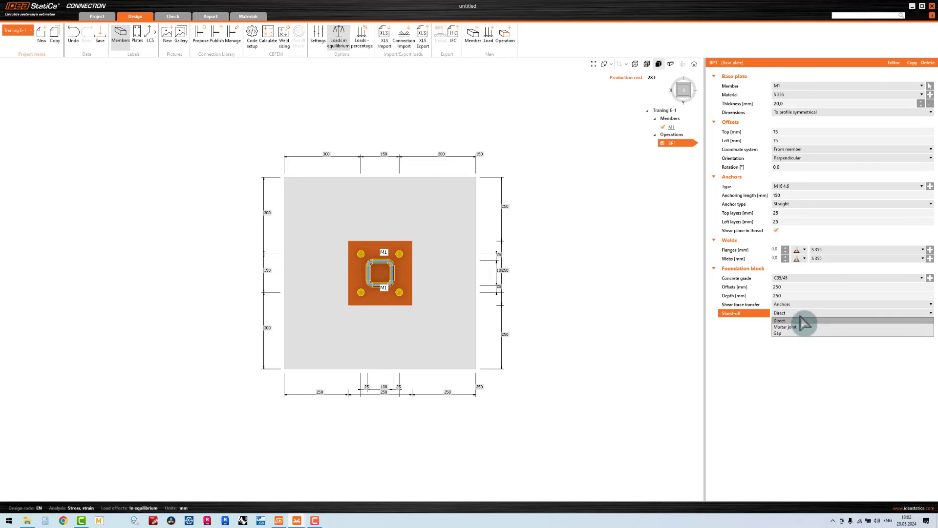
pyautogui.click(802, 323)
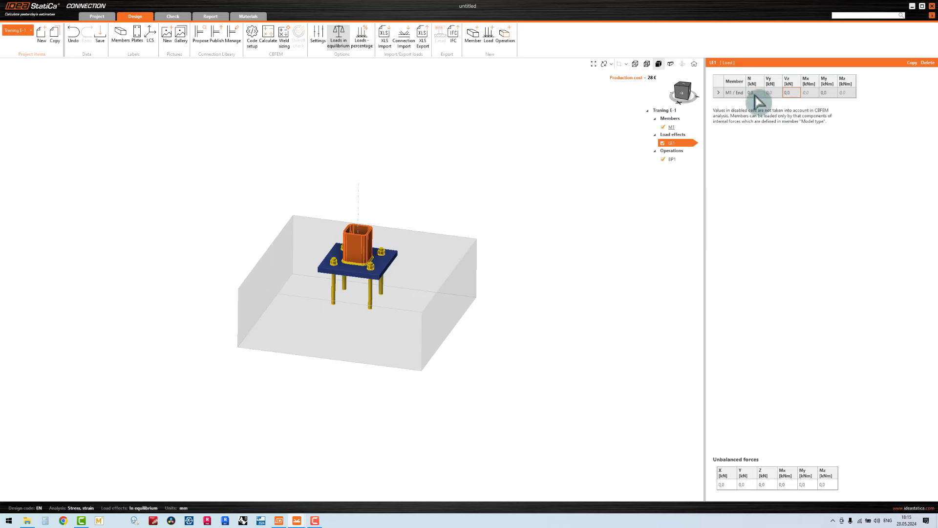
# Step: Load M1's end in LE1 with N −155 kN and Vz 45 kN and run the CBFEM calculation
pyautogui.click(754, 94)
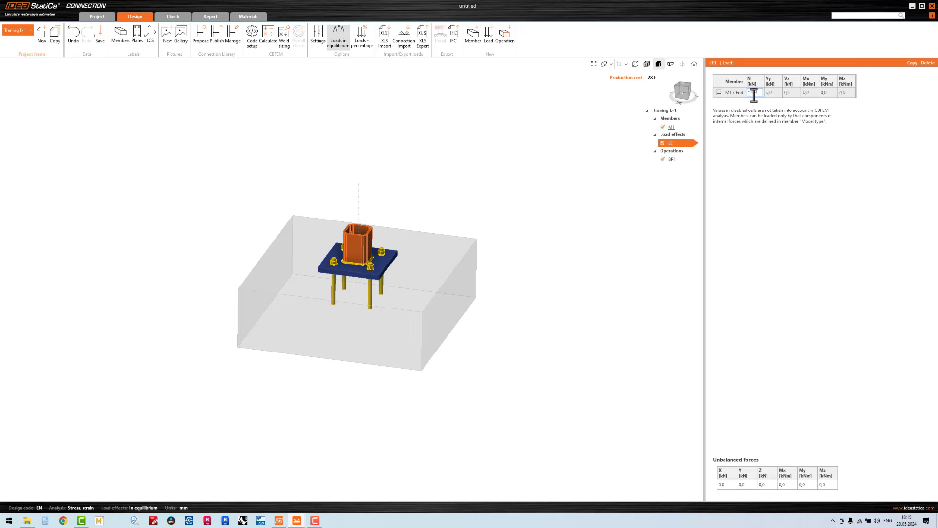
pyautogui.write('-155')
pyautogui.click(789, 93)
pyautogui.write('45')
pyautogui.click(666, 192)
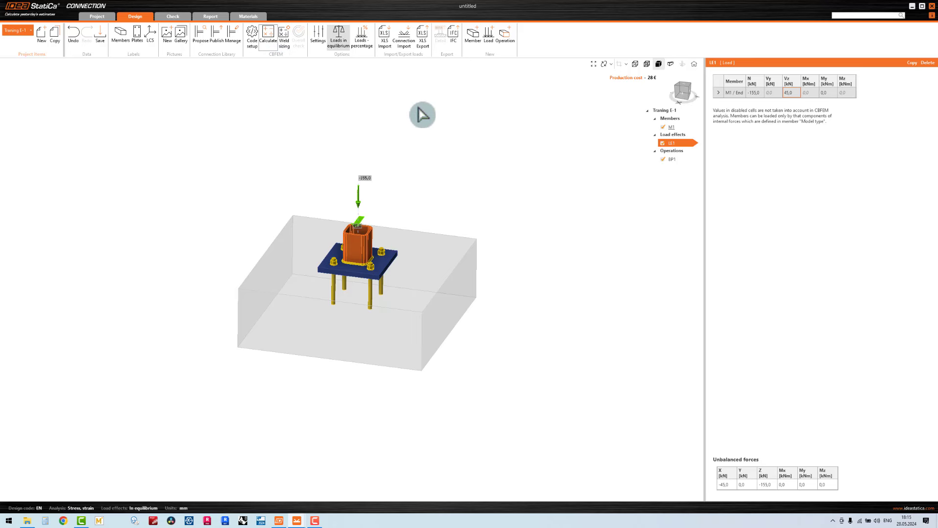
pyautogui.click(269, 37)
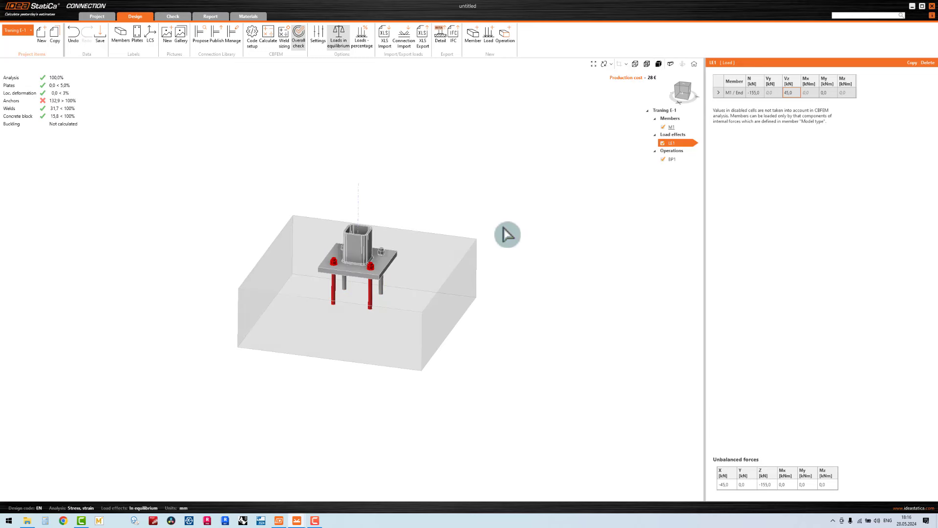
# Step: Review results showing anchors failing at 132.9%, then show BP1's base plate properties
pyautogui.scroll(2, 420, 224)
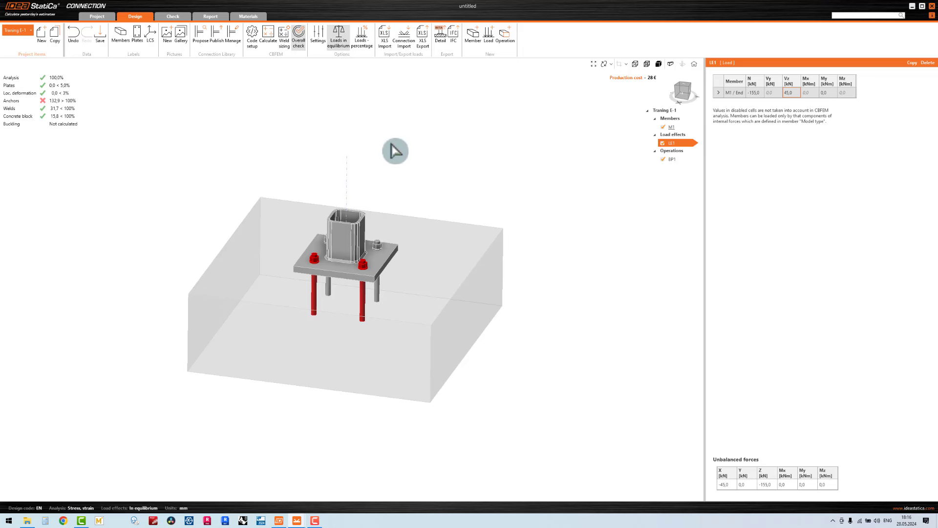
pyautogui.scroll(2, 395, 151)
pyautogui.scroll(-4, 395, 151)
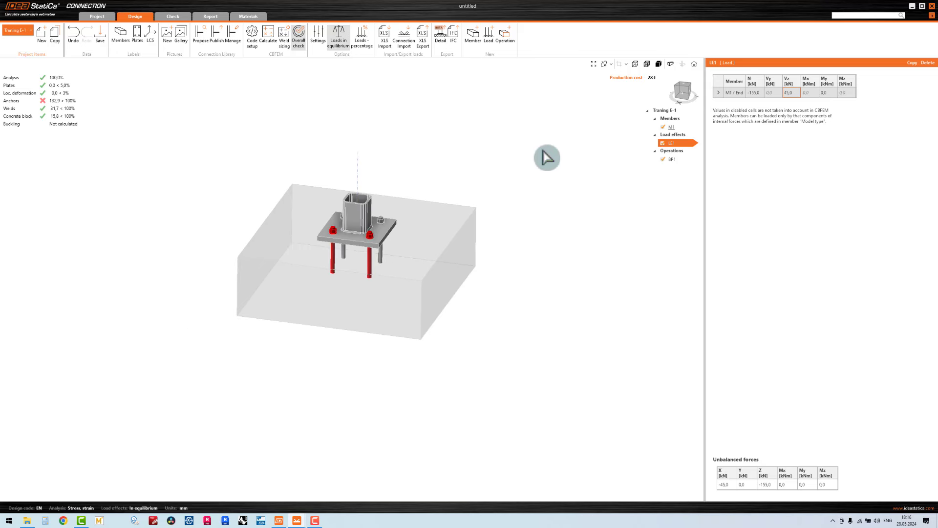
pyautogui.click(675, 162)
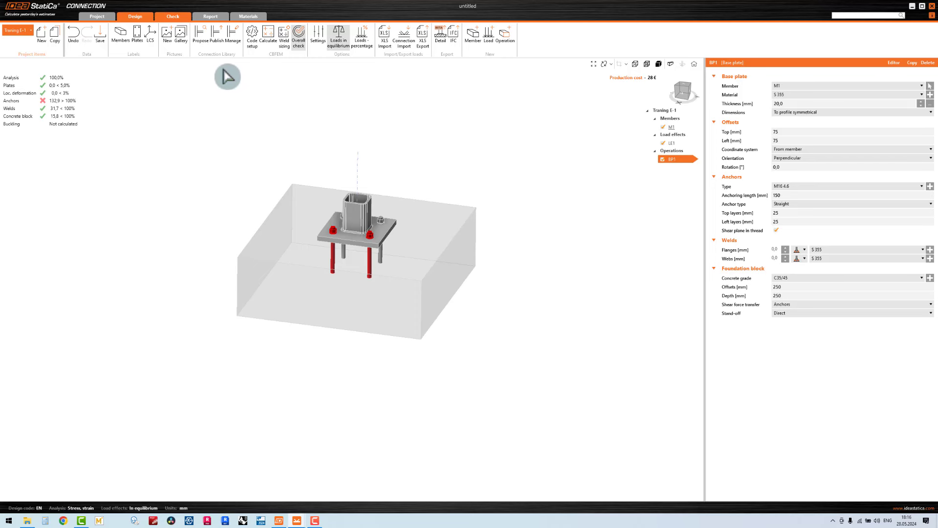
# Step: In the Check view for LE1, review the local deformation, plate and anchor results
pyautogui.click(173, 16)
pyautogui.click(215, 30)
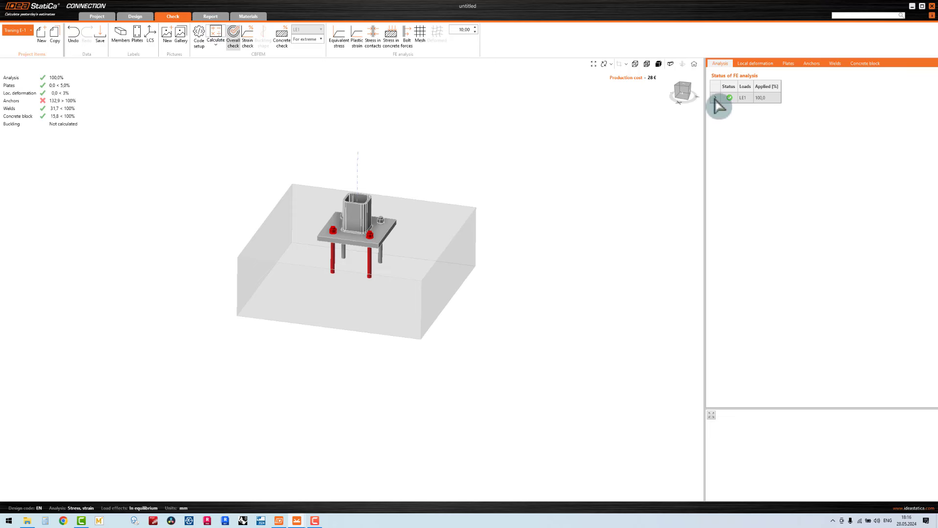
pyautogui.click(750, 63)
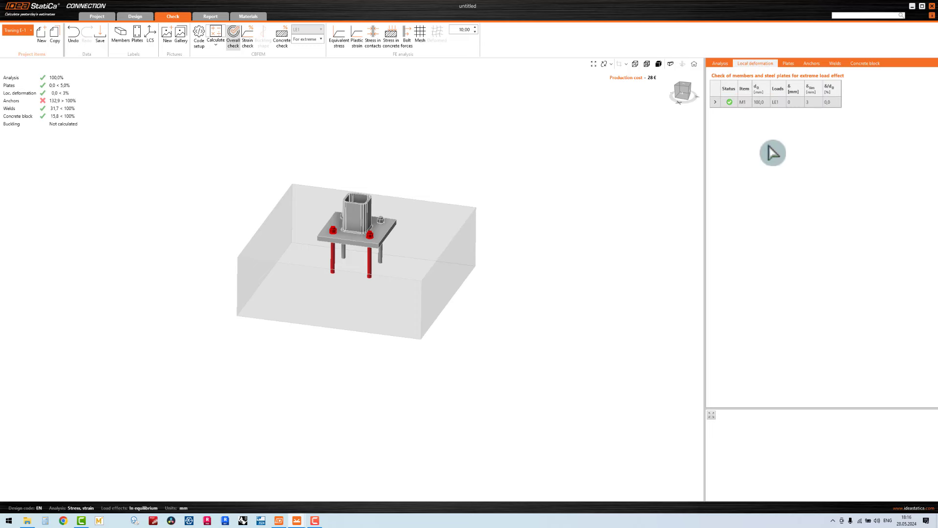
pyautogui.click(790, 64)
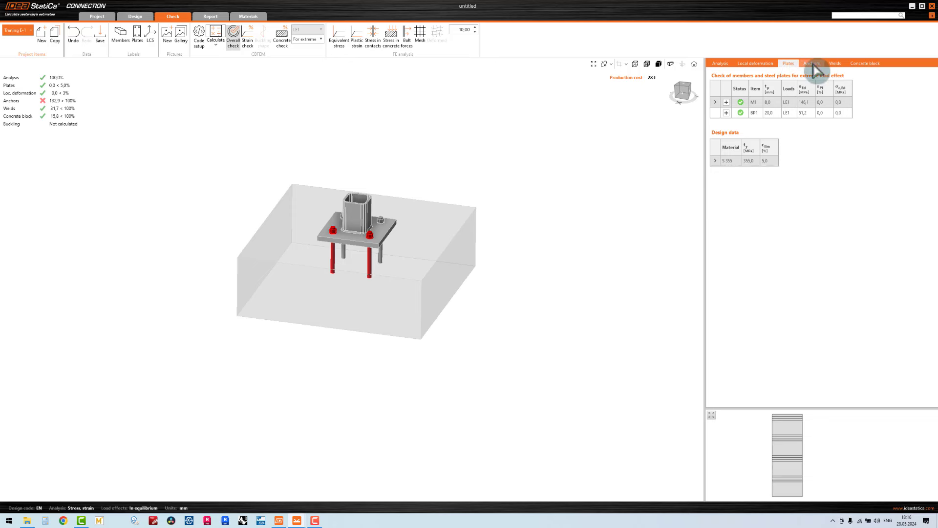
pyautogui.click(812, 64)
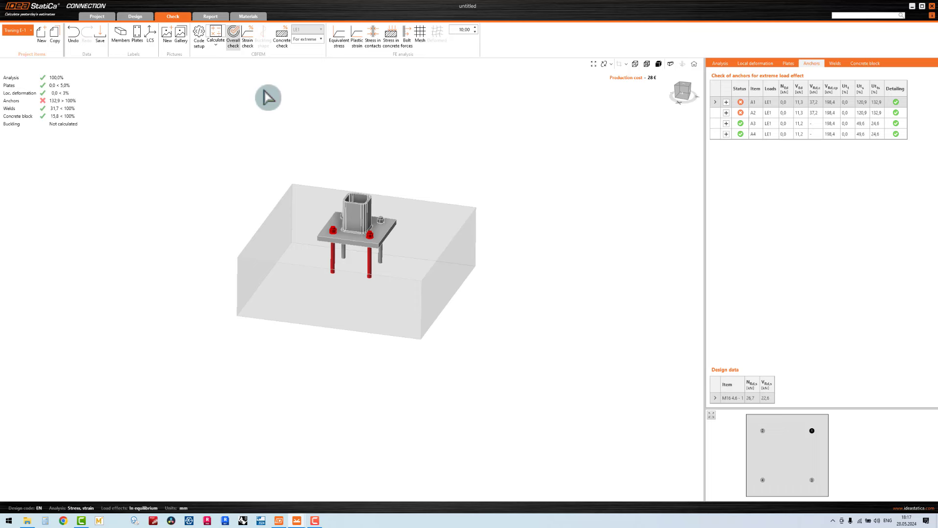
# Step: Display bolt forces, the finite element mesh and the equivalent stress colour map
pyautogui.click(407, 41)
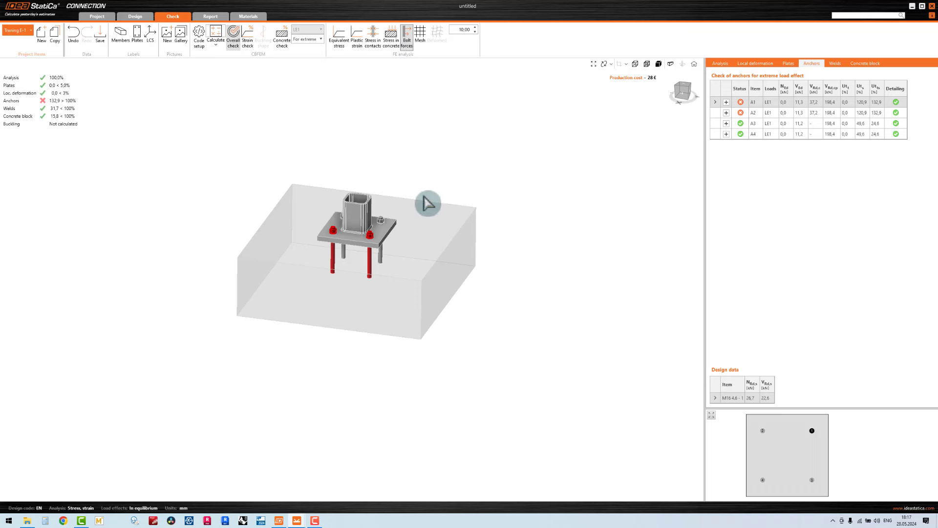
pyautogui.scroll(3, 376, 223)
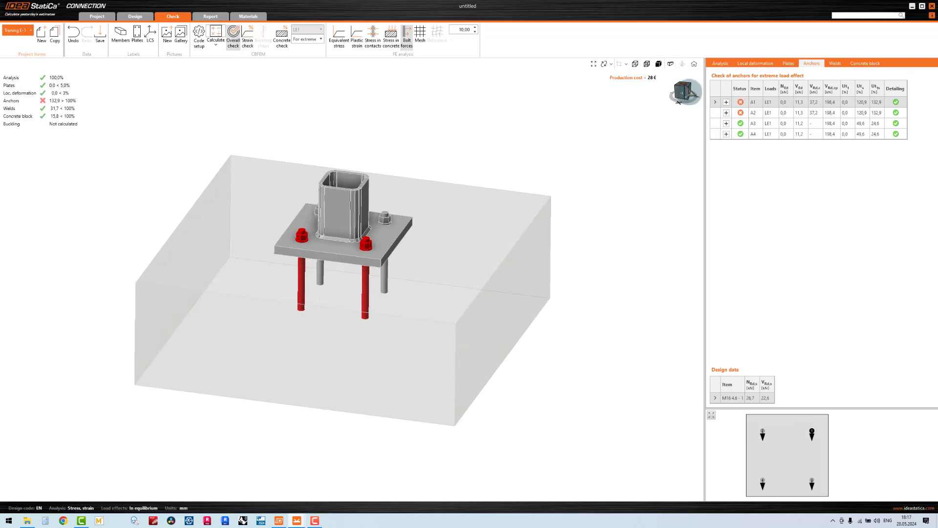
pyautogui.moveTo(819, 435)
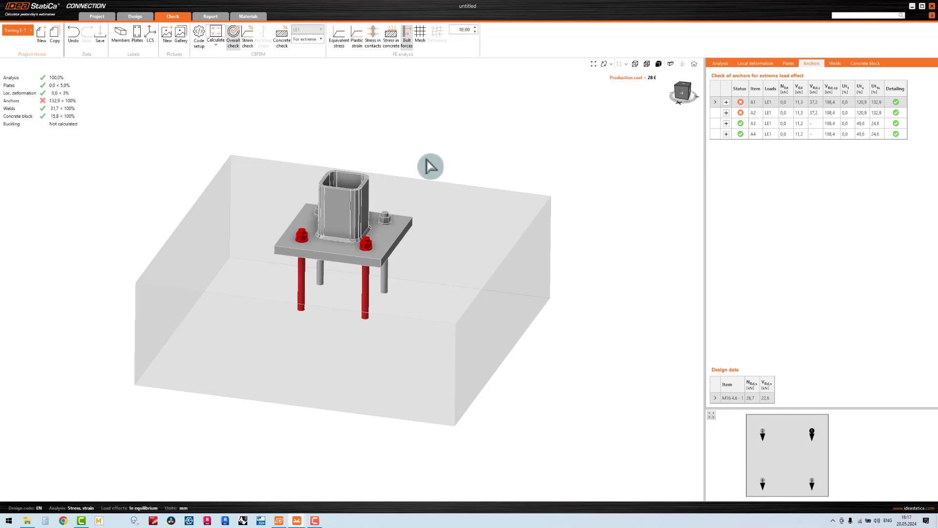
pyautogui.click(420, 36)
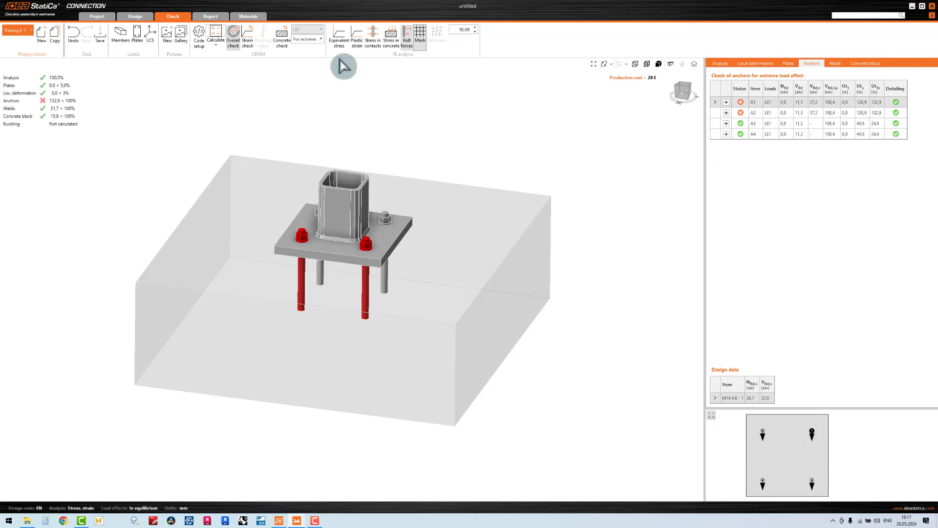
pyautogui.click(341, 43)
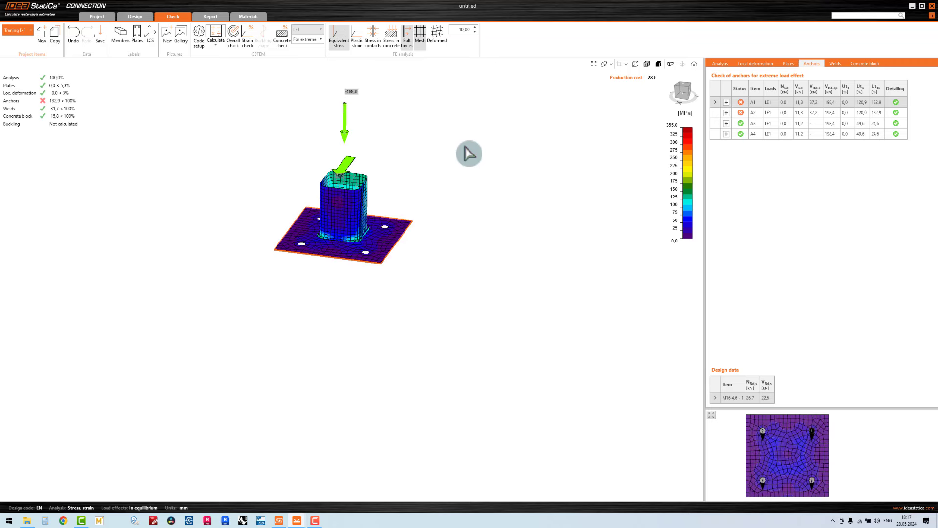
# Step: Turn on the deformed shape in the FE stress results
pyautogui.scroll(5, 335, 160)
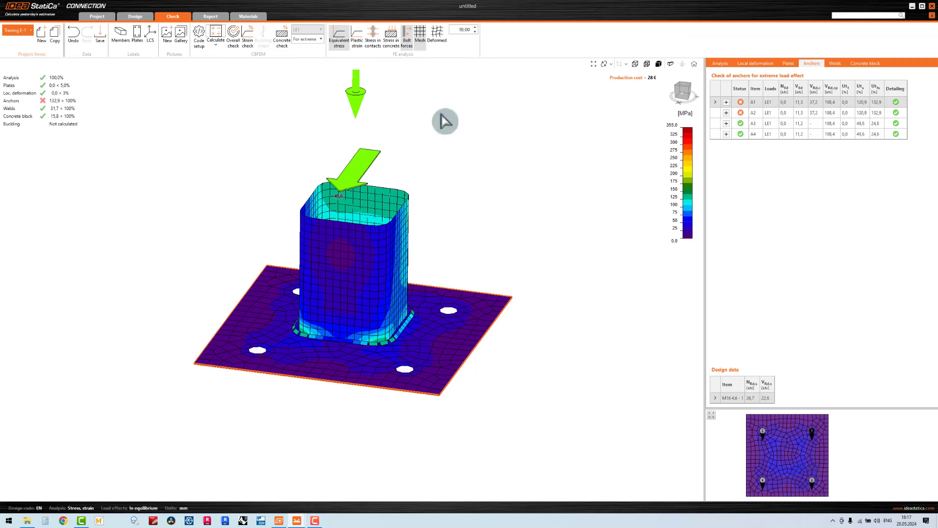
pyautogui.click(437, 35)
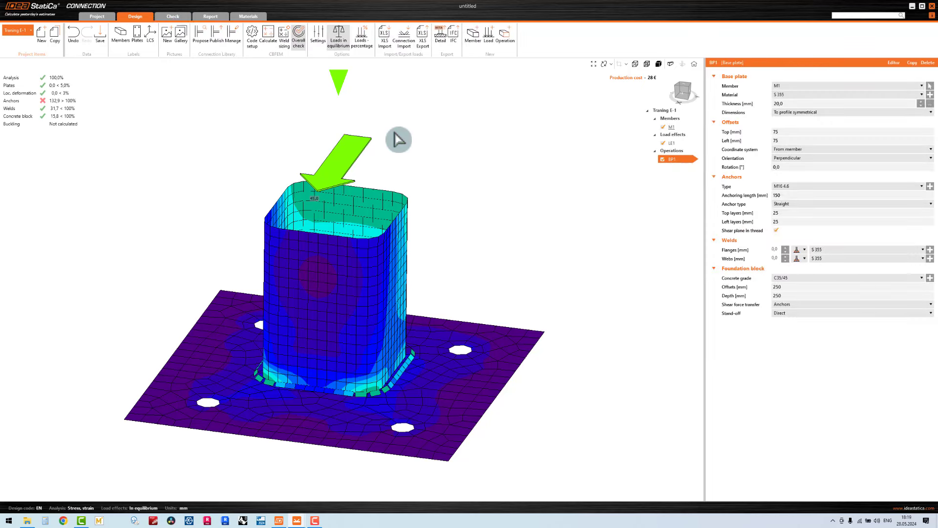
# Step: Export the footing to IDEA StatiCa Detail and save it as Traning E-1.ideaDet
pyautogui.scroll(-2, 318, 113)
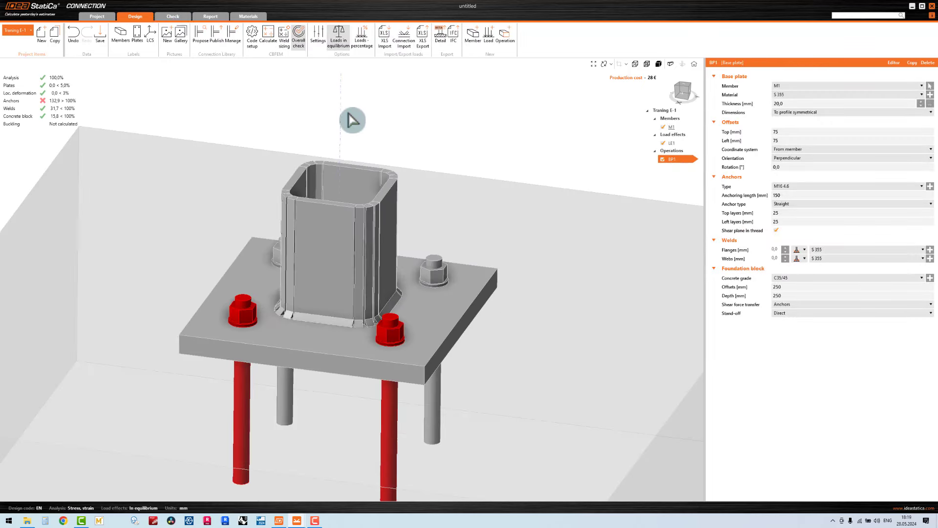
pyautogui.scroll(-2, 365, 126)
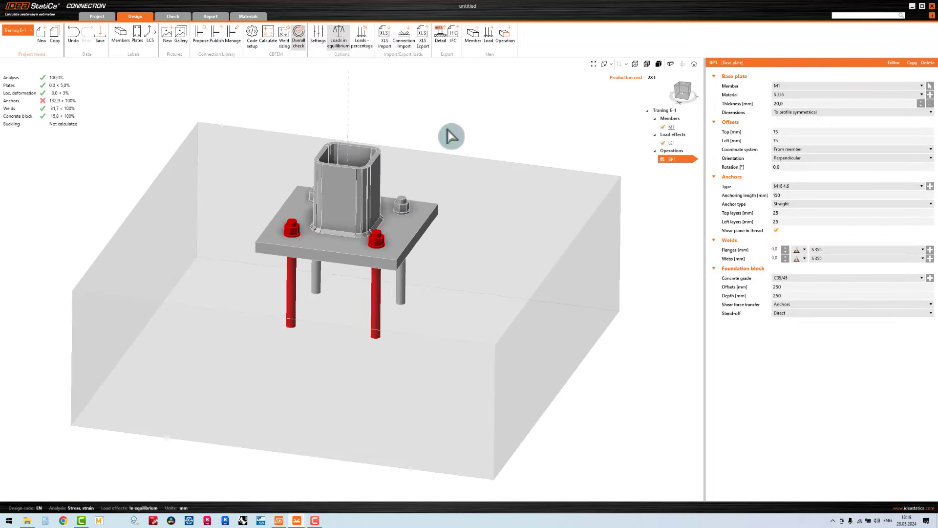
pyautogui.moveTo(447, 135); pyautogui.dragTo(447, 146, button='middle')
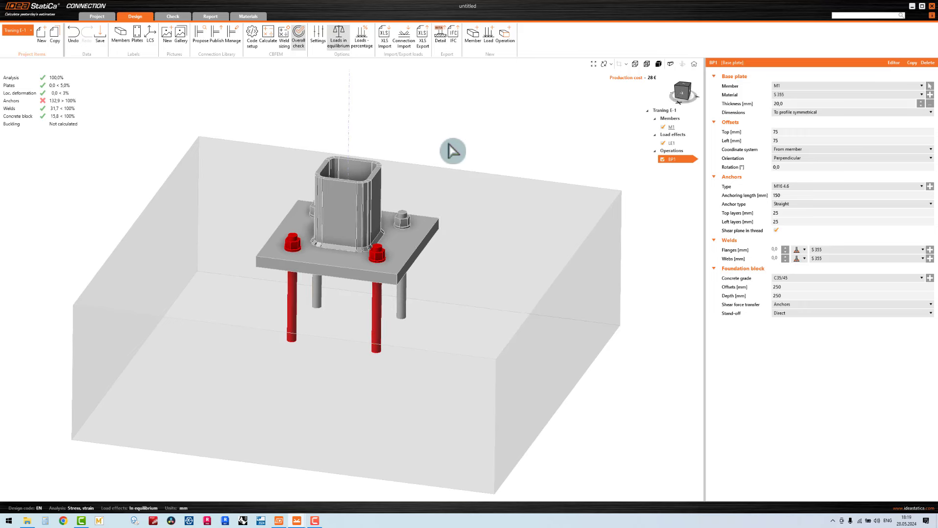
pyautogui.click(441, 40)
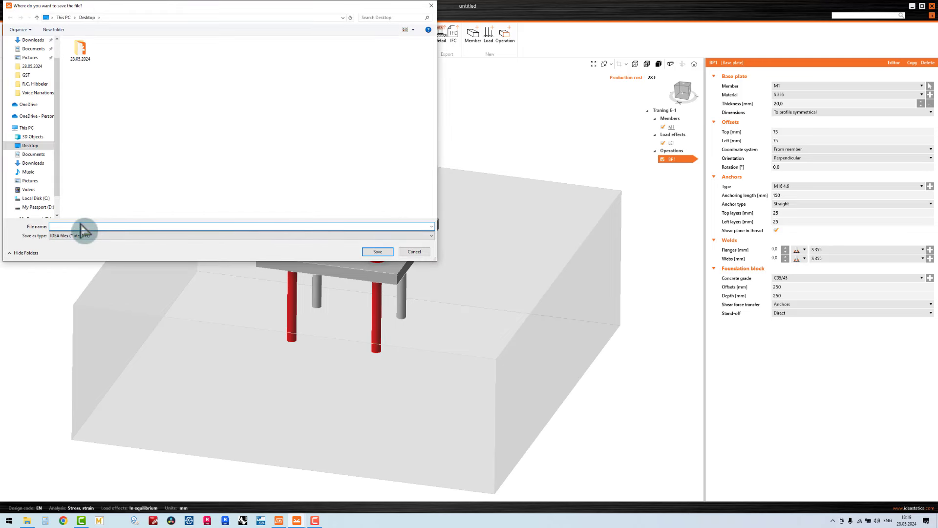
pyautogui.write('aning E-1')
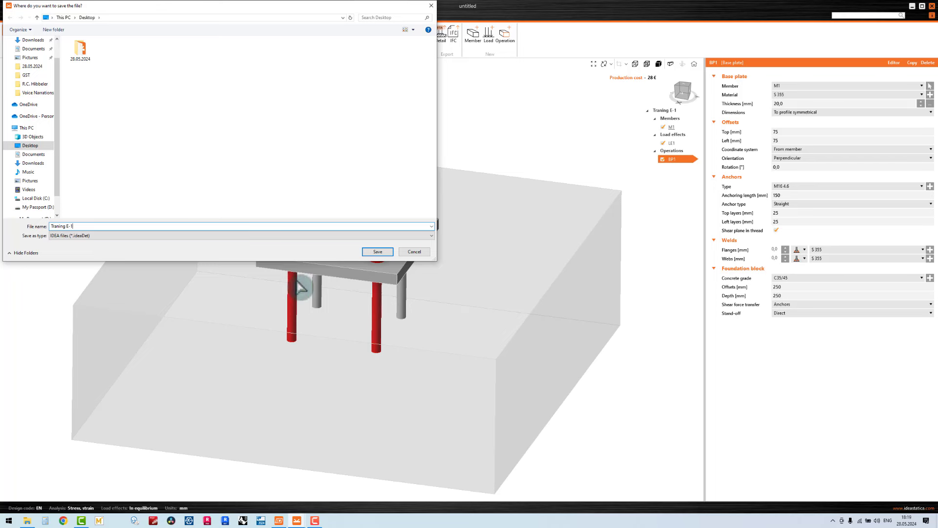
pyautogui.click(378, 252)
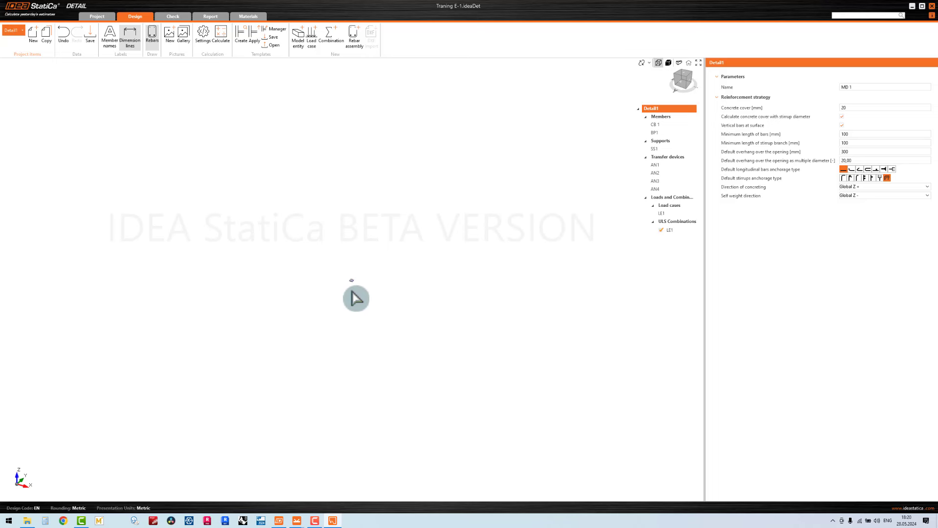
# Step: In plan view, review concrete block CB 1, base plate BP1 and surface support SS1
pyautogui.scroll(10, 354, 293)
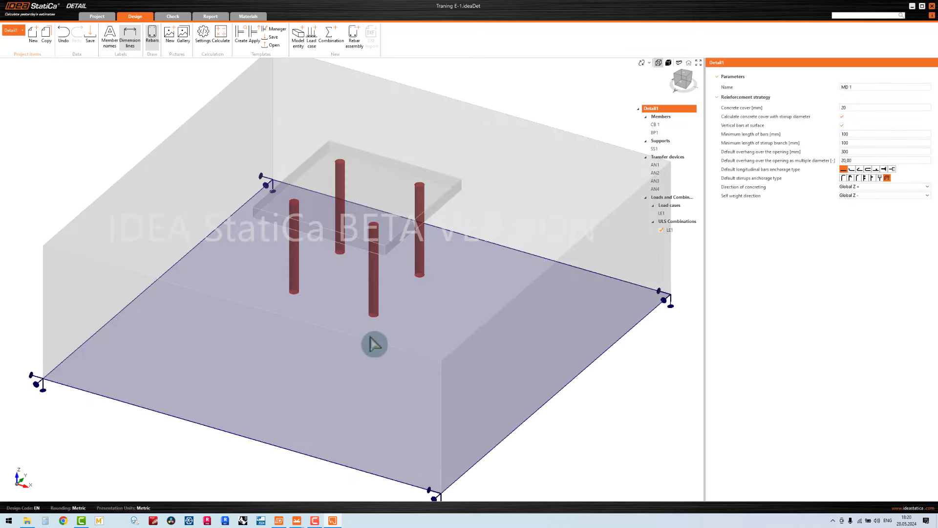
pyautogui.scroll(-2, 379, 340)
pyautogui.scroll(2, 385, 330)
pyautogui.scroll(-2, 386, 325)
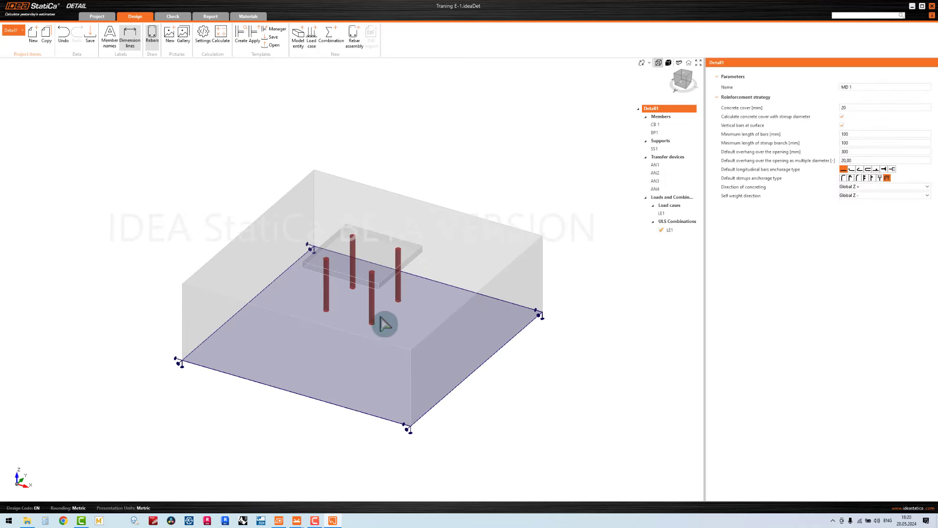
pyautogui.scroll(2, 435, 302)
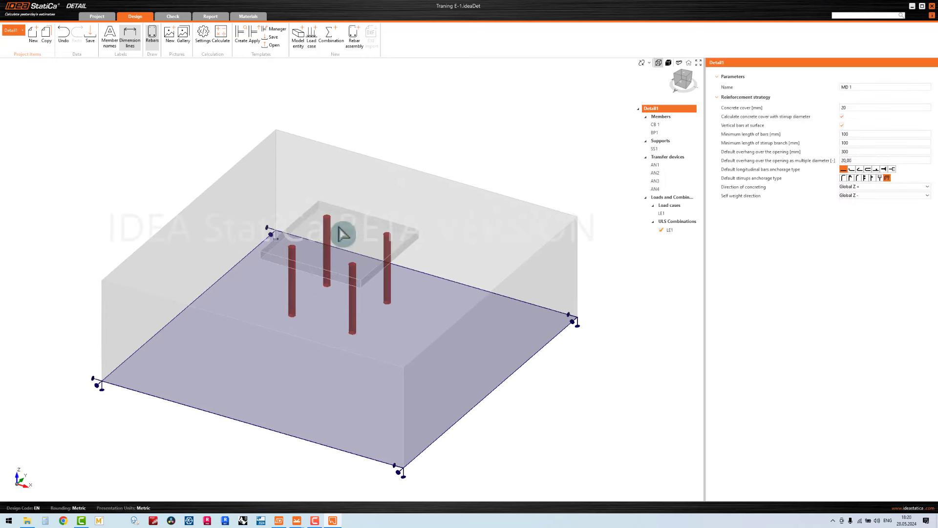
pyautogui.scroll(-2, 342, 230)
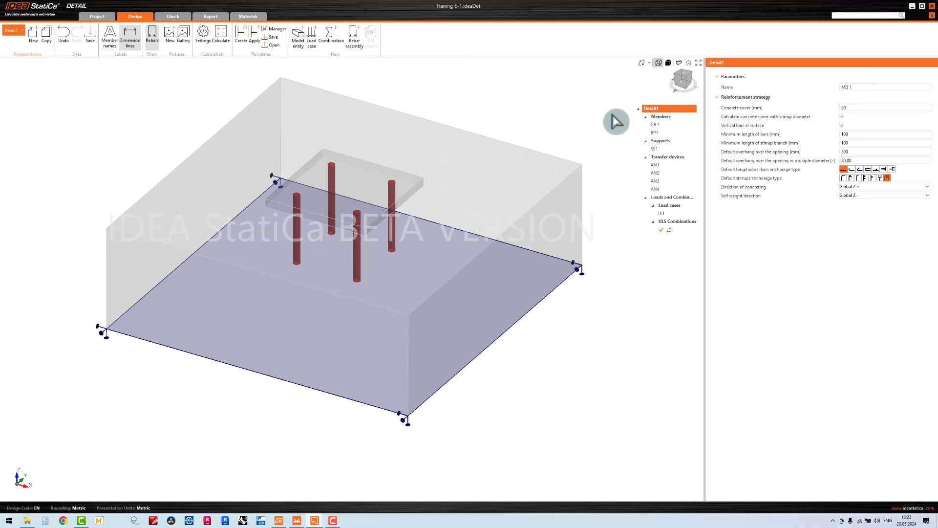
pyautogui.click(684, 78)
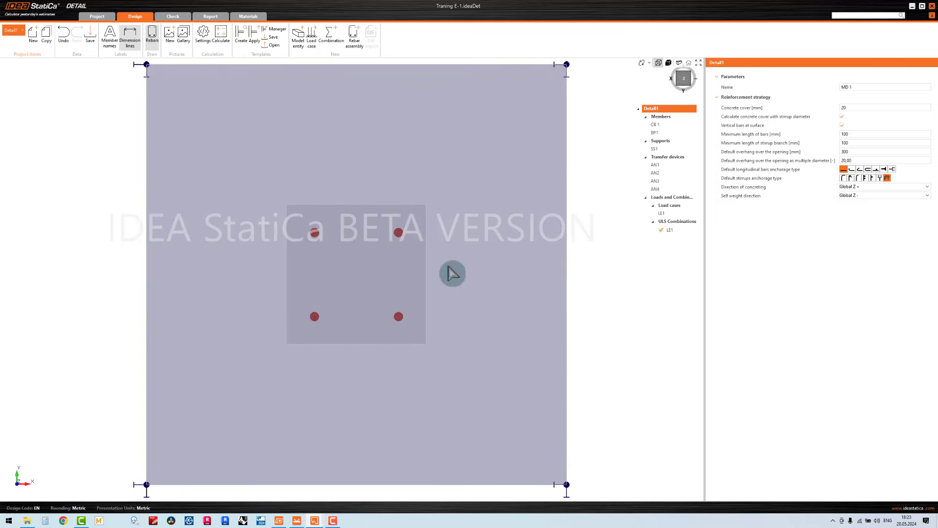
pyautogui.scroll(-2, 450, 273)
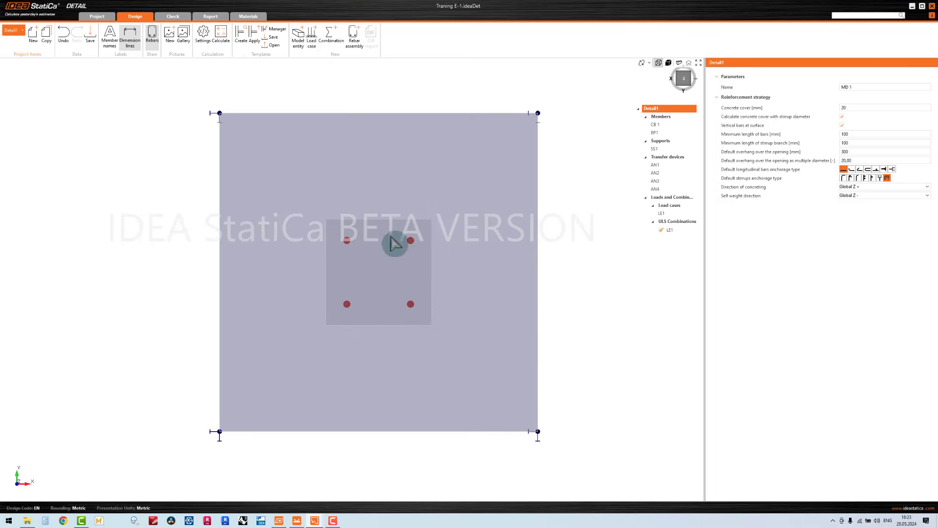
pyautogui.click(659, 125)
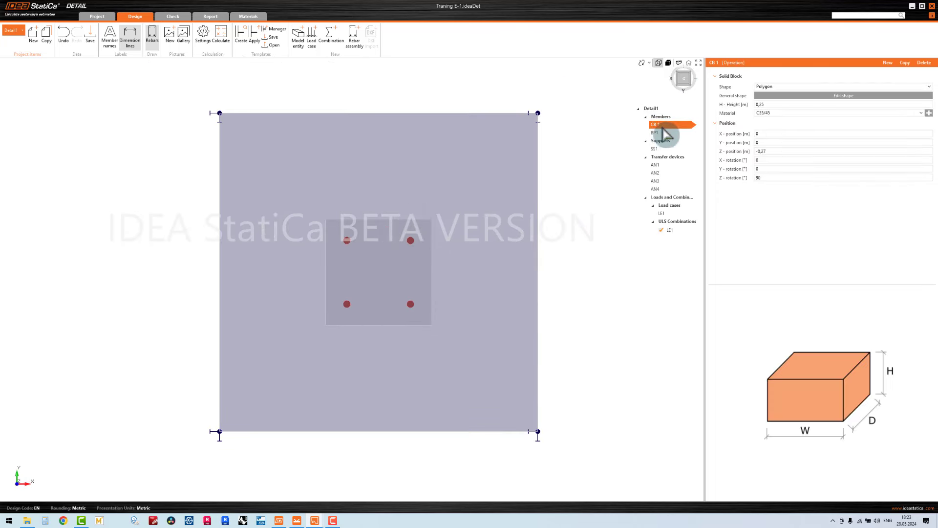
pyautogui.click(654, 133)
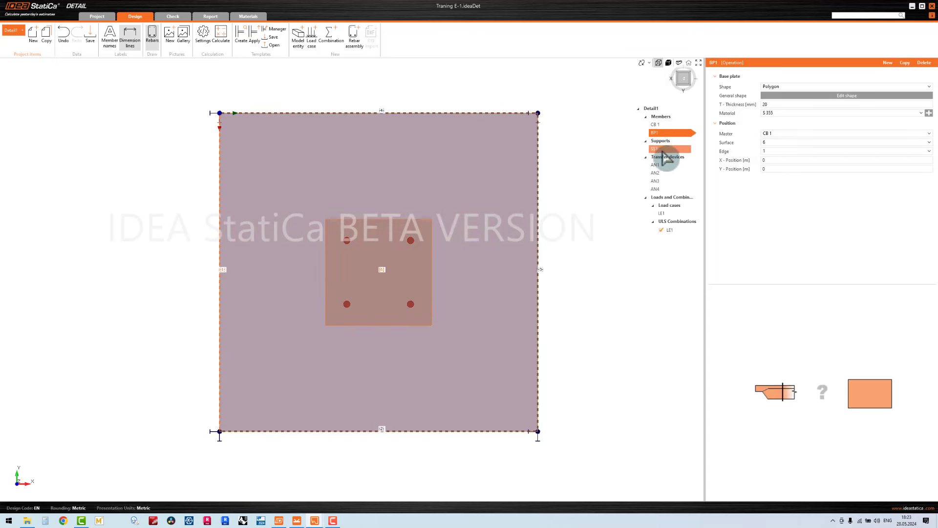
pyautogui.click(656, 148)
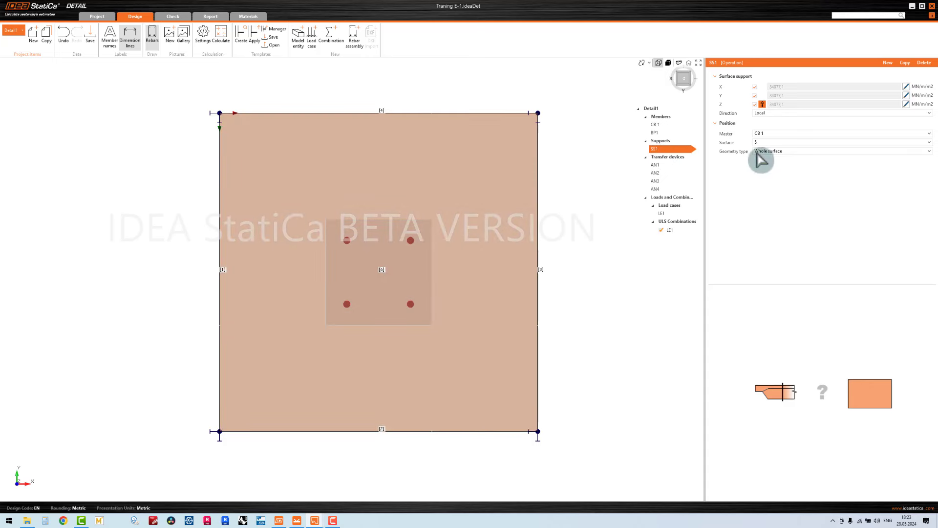
# Step: Check anchors AN1, AN2 and AN4 and load case LE1, then orbit the footing into 3D
pyautogui.click(665, 167)
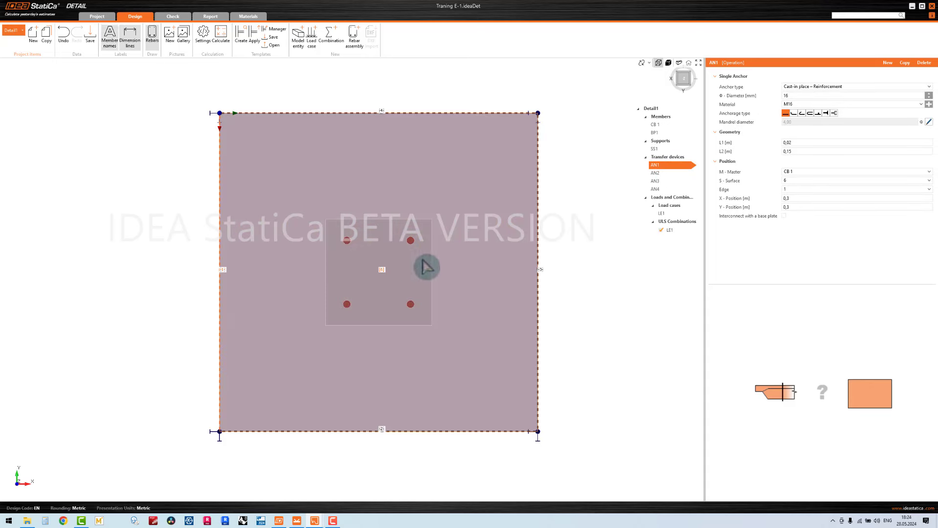
pyautogui.scroll(2, 391, 288)
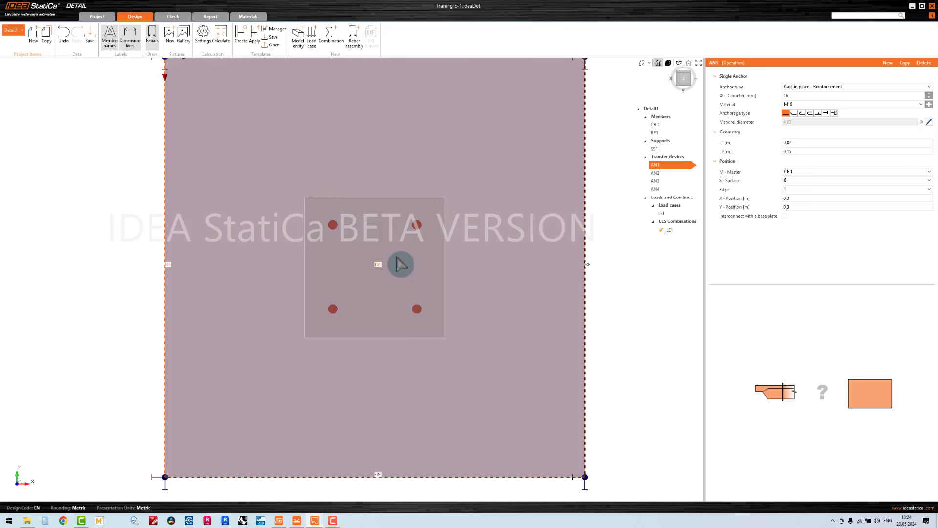
pyautogui.scroll(-3, 399, 259)
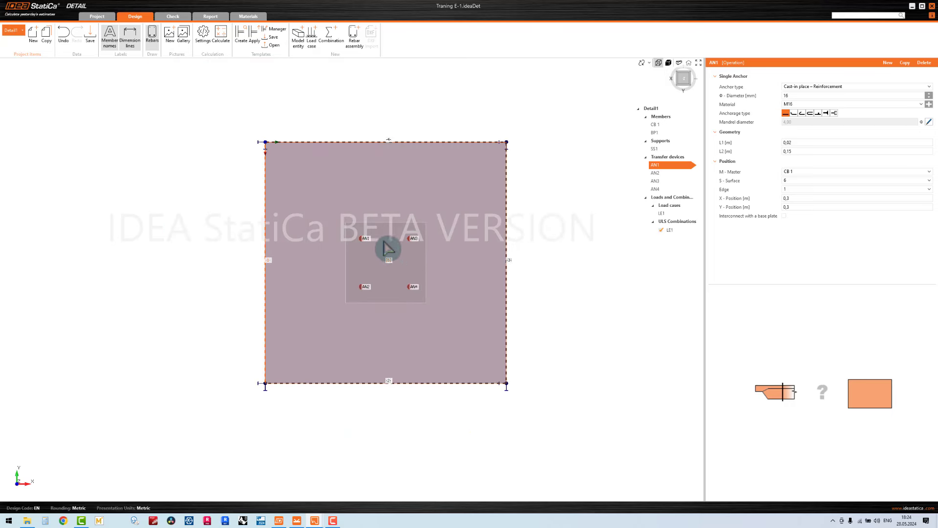
pyautogui.click(657, 173)
pyautogui.click(656, 189)
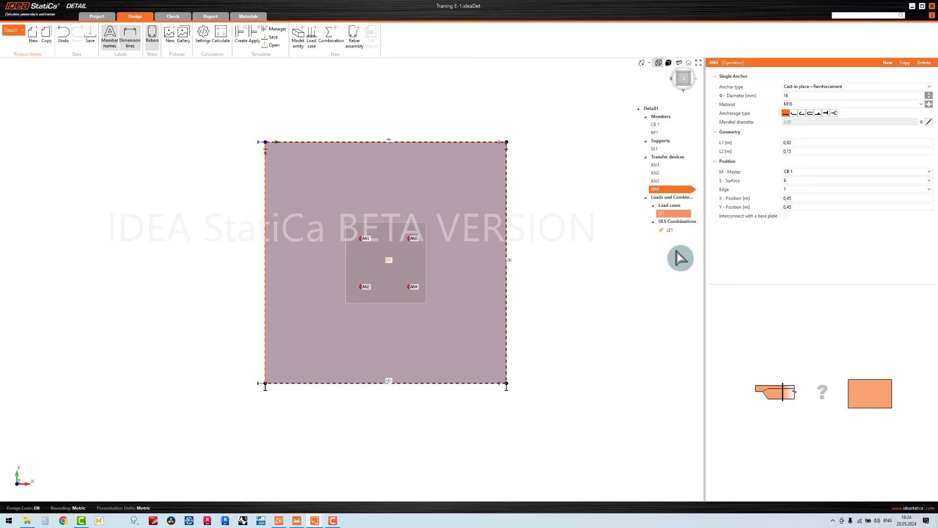
pyautogui.click(673, 238)
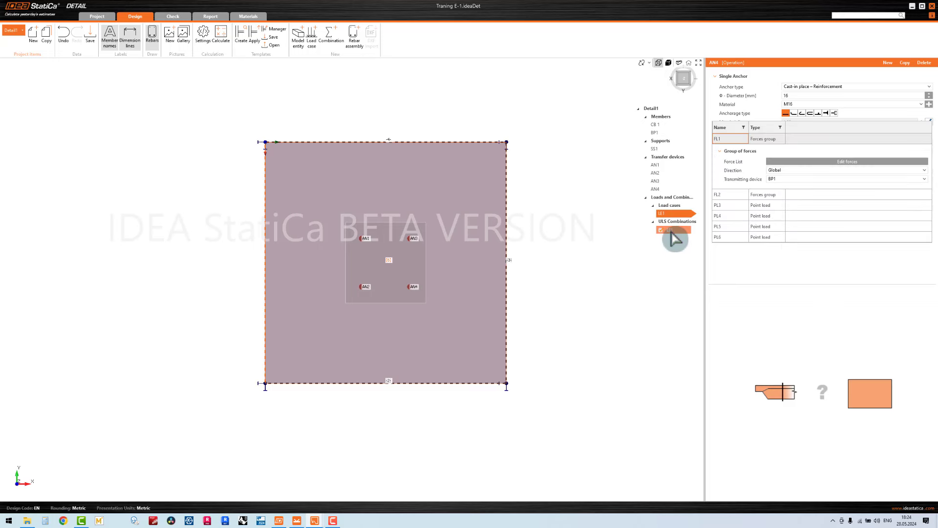
pyautogui.click(626, 198)
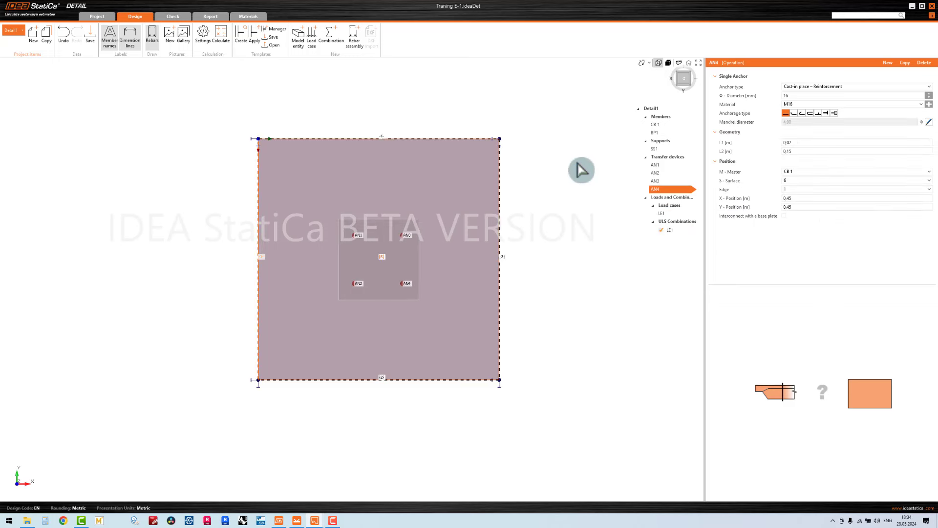
pyautogui.moveTo(566, 230); pyautogui.dragTo(570, 114, button='right')
pyautogui.moveTo(523, 371); pyautogui.dragTo(563, 335, button='right')
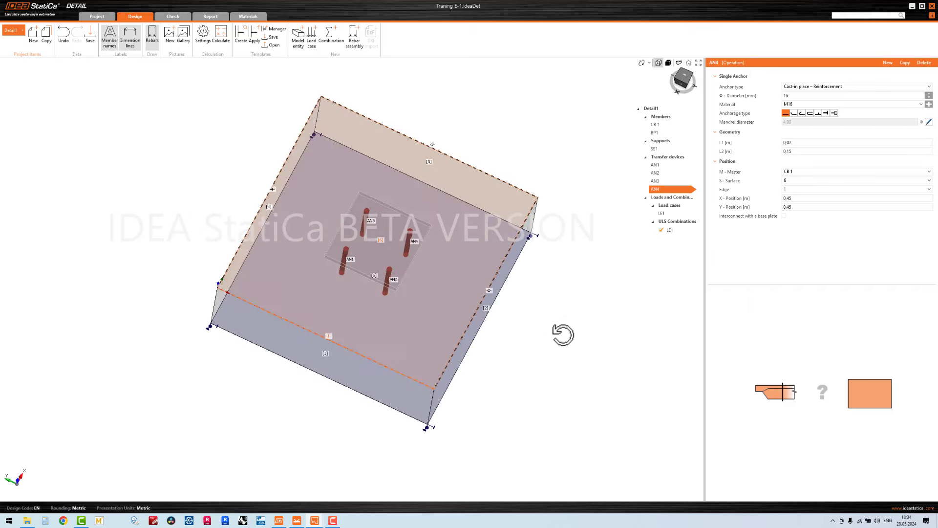
# Step: Add a Group of bars 3D on multiple surface edges, Ø12, B 500A, with hook anchorages
pyautogui.click(691, 89)
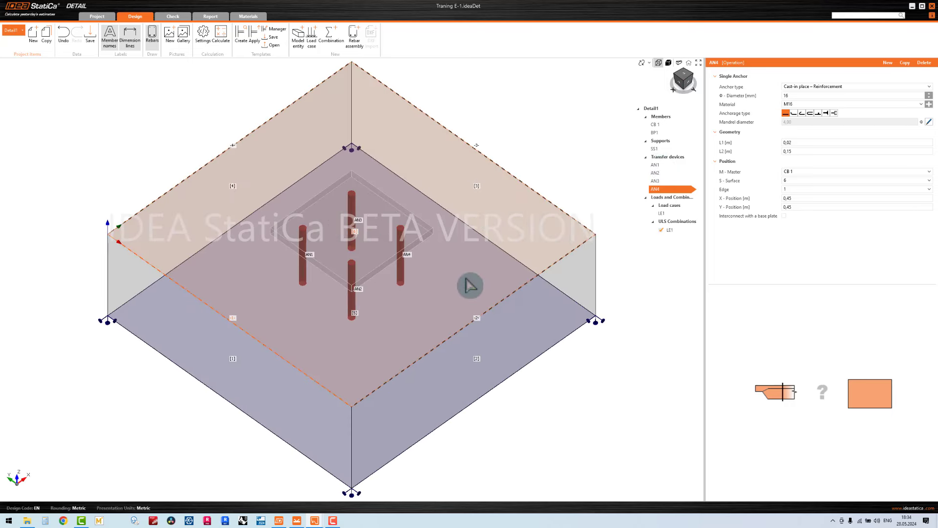
pyautogui.click(355, 39)
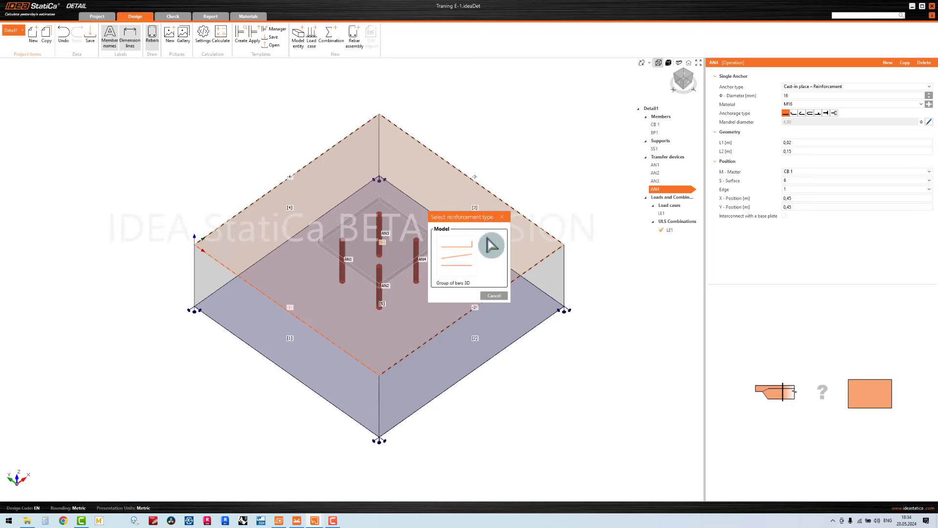
pyautogui.click(494, 296)
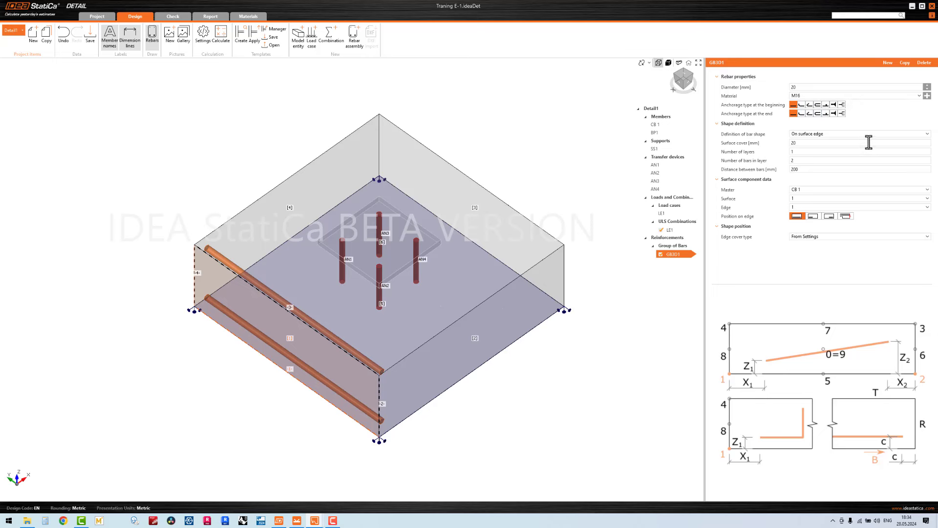
pyautogui.click(926, 135)
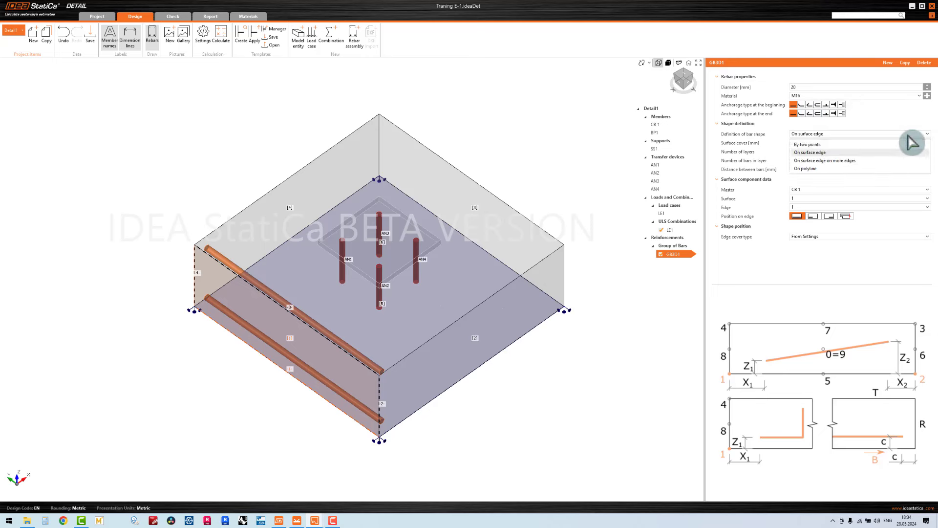
pyautogui.click(844, 161)
pyautogui.click(816, 88)
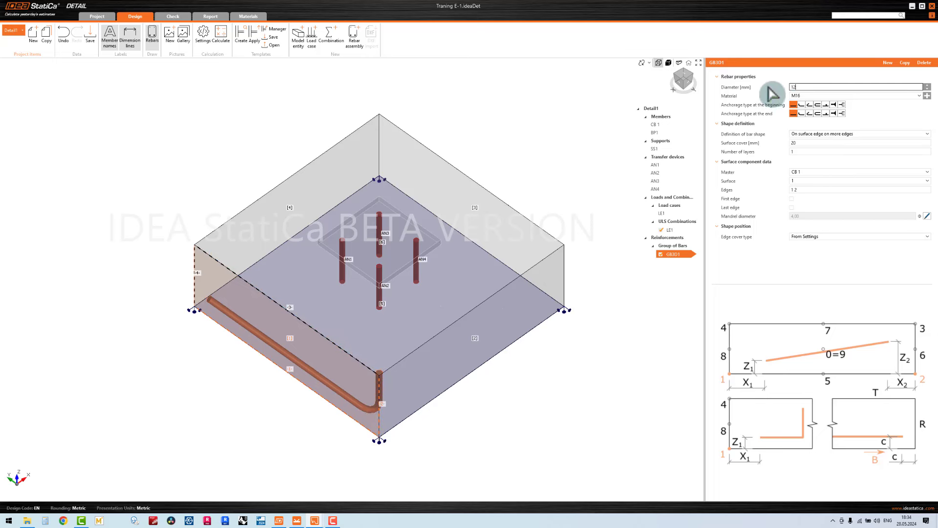
pyautogui.click(927, 96)
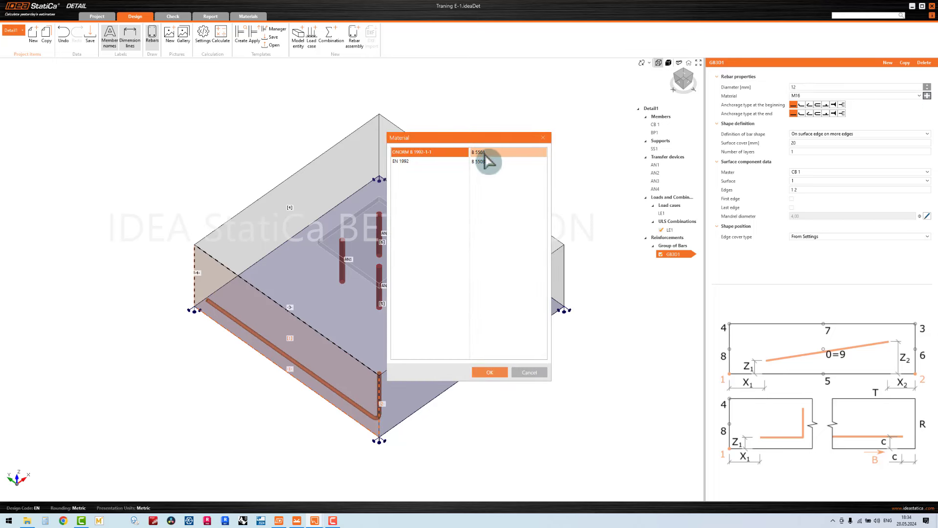
pyautogui.click(422, 162)
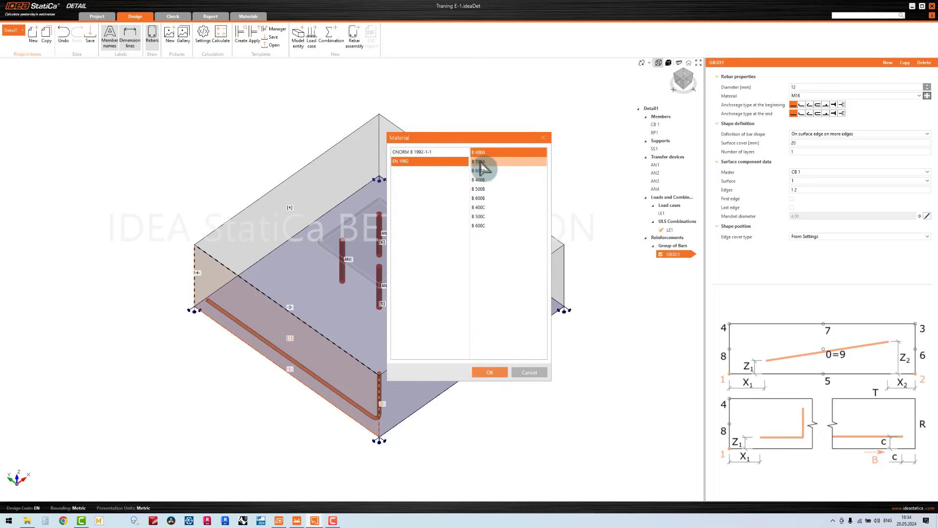
pyautogui.click(489, 373)
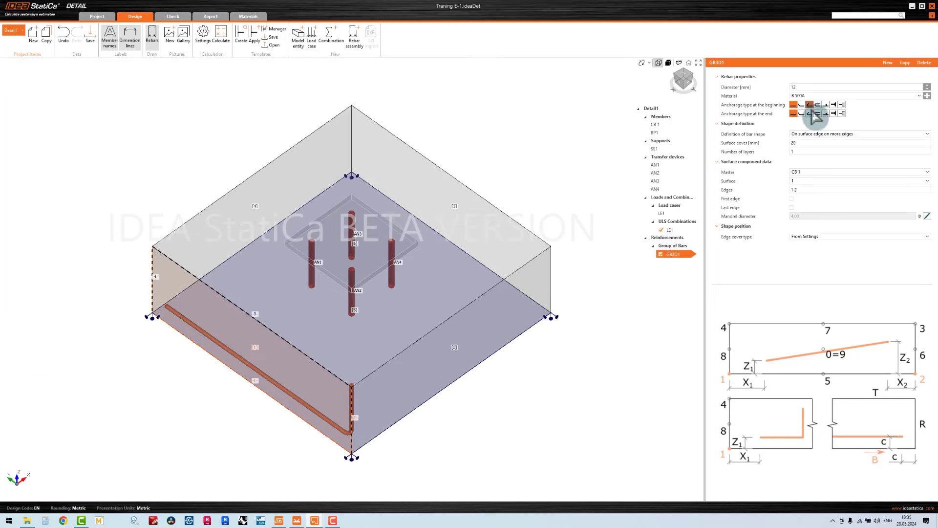
pyautogui.click(810, 105)
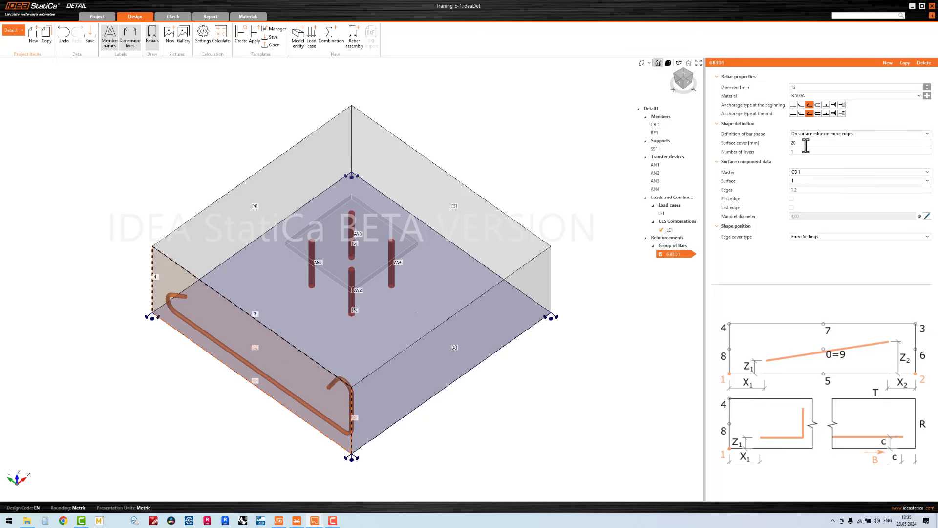
# Step: Give the bar group 60 mm surface cover, edges 1 2 3 4, and 4 layers at 215 mm
pyautogui.doubleClick(798, 142)
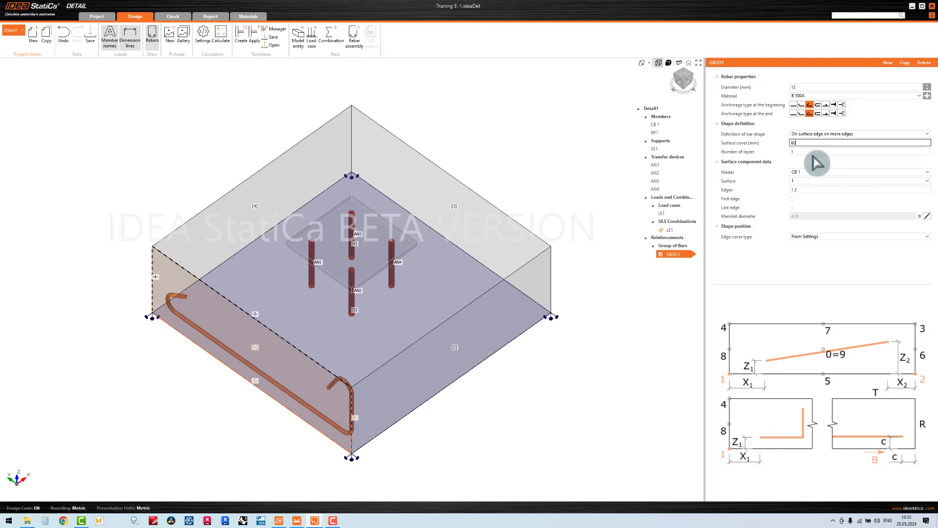
pyautogui.press('Tab')
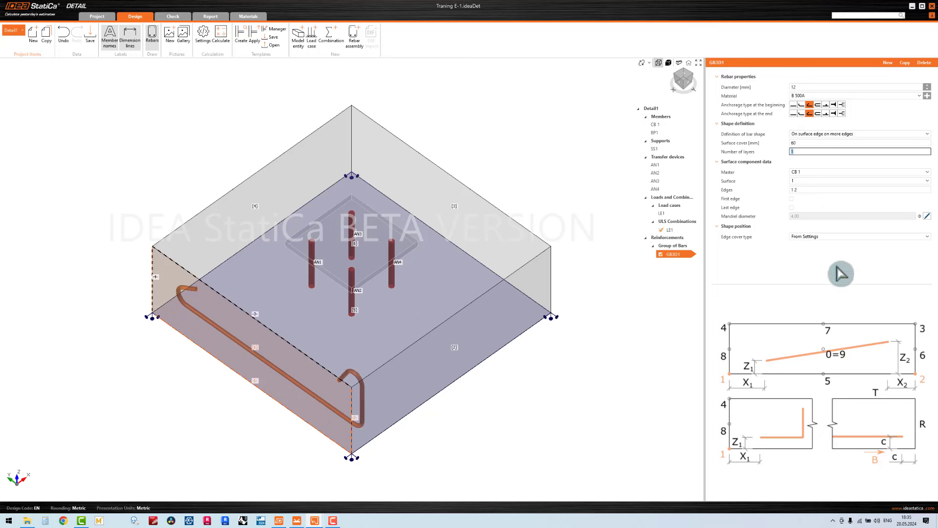
pyautogui.click(805, 189)
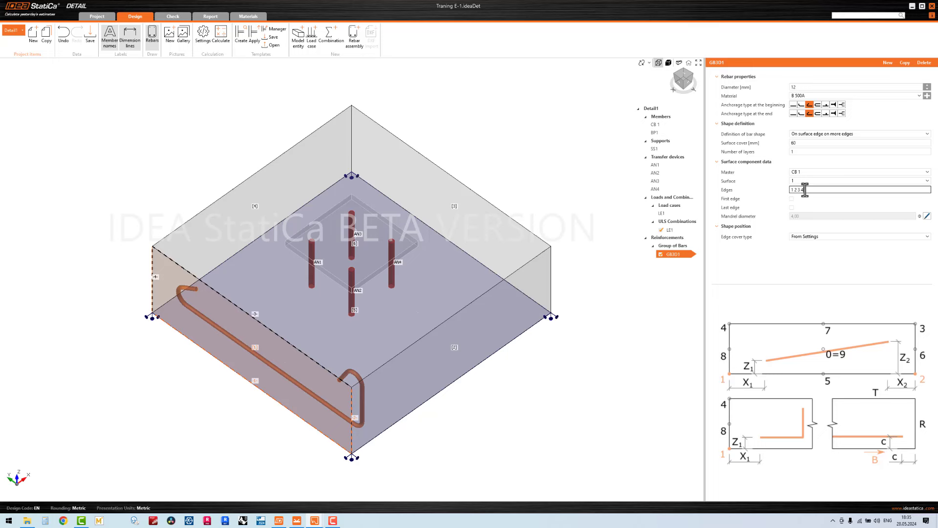
pyautogui.click(803, 152)
pyautogui.doubleClick(815, 154)
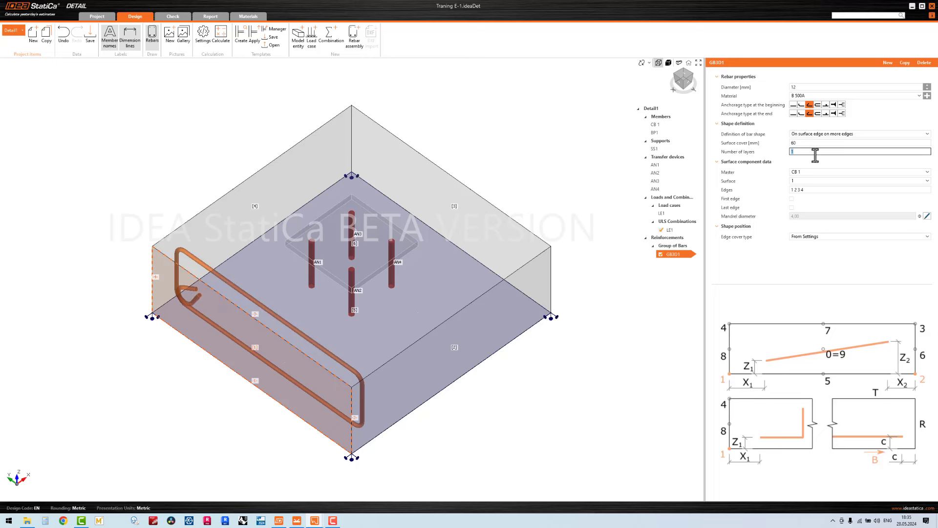
pyautogui.write('4')
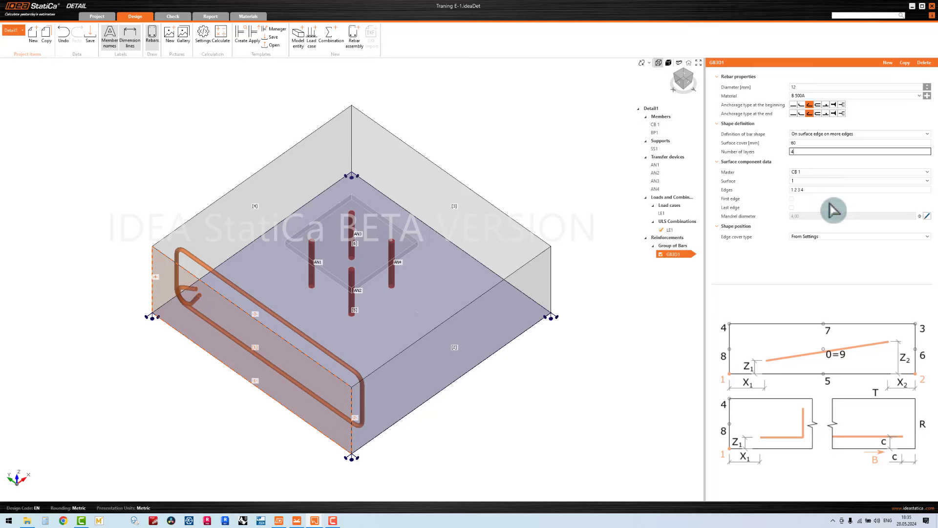
pyautogui.press('Return')
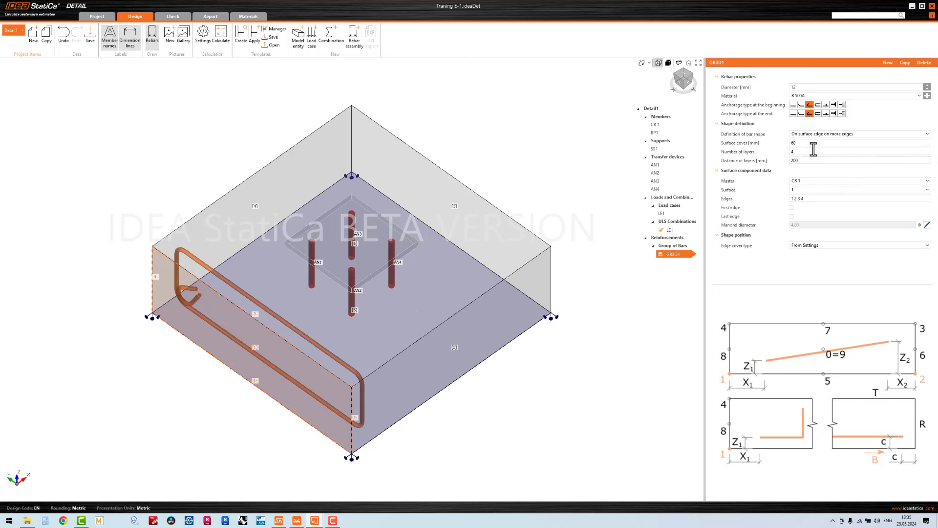
pyautogui.click(811, 161)
pyautogui.click(757, 165)
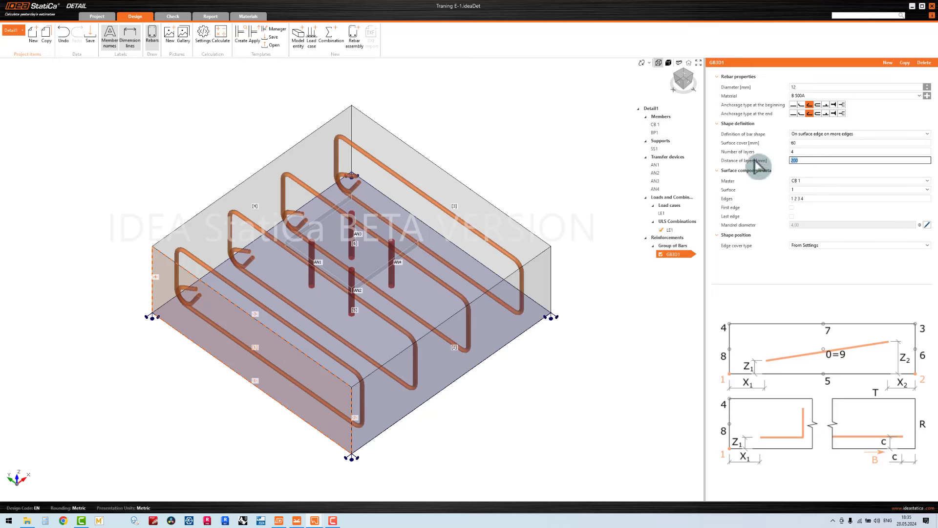
pyautogui.write('215')
pyautogui.click(607, 337)
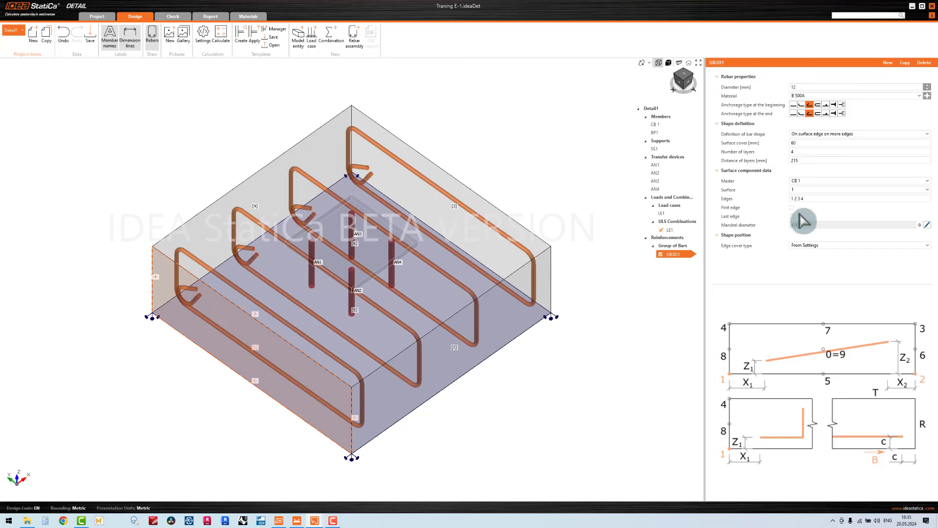
pyautogui.scroll(-2, 561, 331)
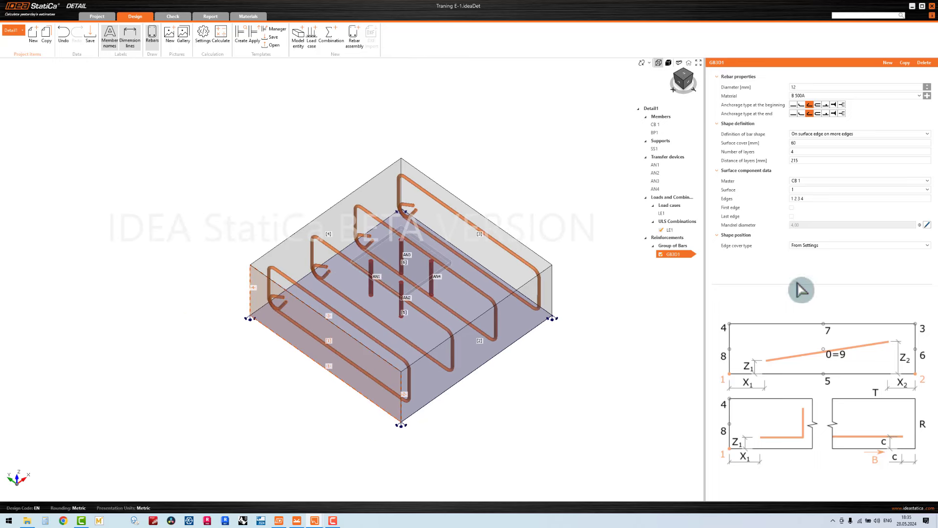
# Step: Switch GB3D1 to user-defined edge covers of 35 35 and recheck its surface cover
pyautogui.click(831, 246)
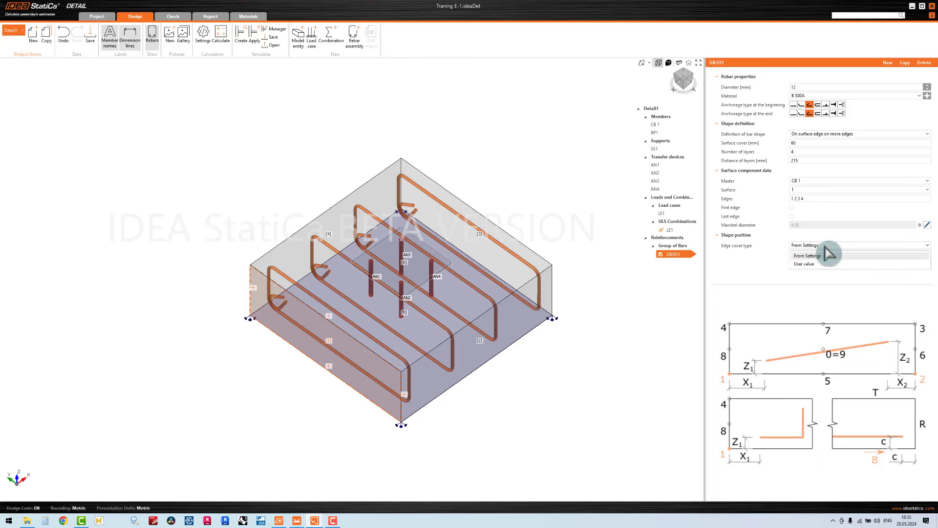
pyautogui.click(804, 264)
pyautogui.click(813, 255)
pyautogui.moveTo(812, 257); pyautogui.dragTo(760, 253)
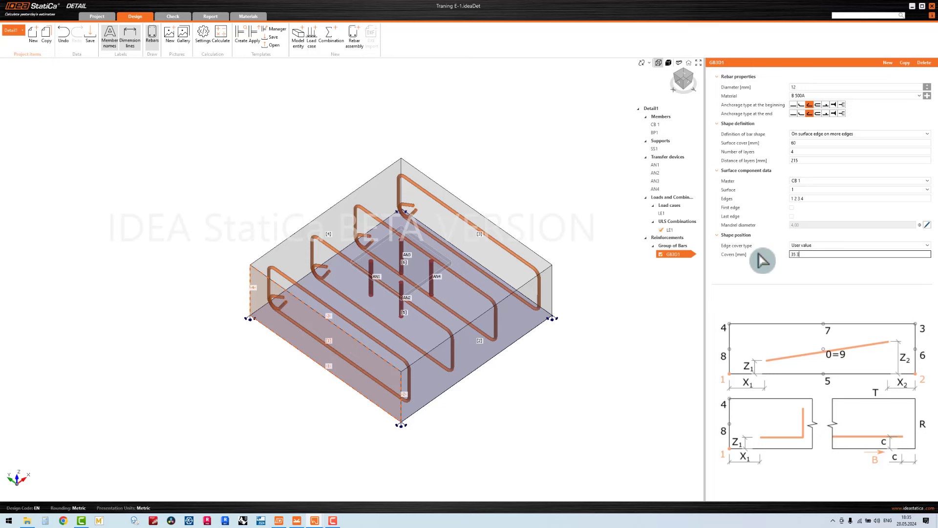
pyautogui.click(616, 345)
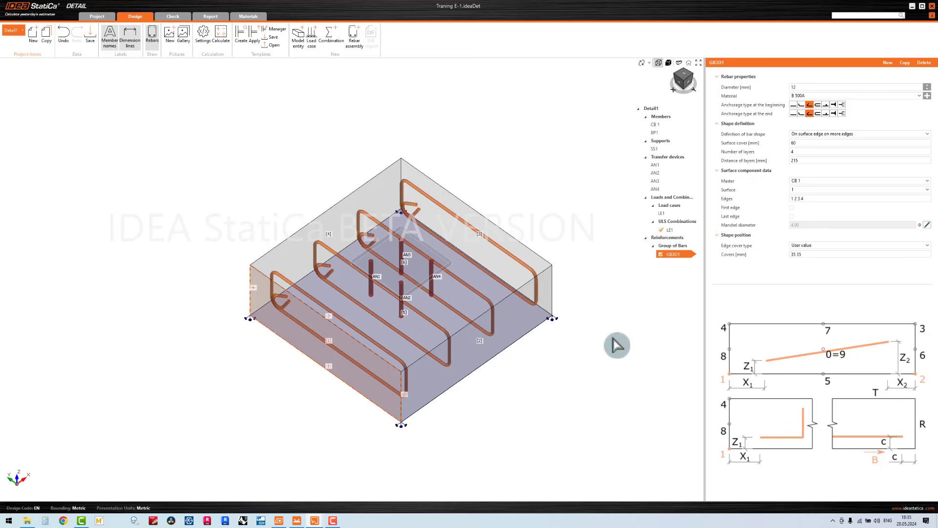
pyautogui.scroll(4, 499, 224)
pyautogui.scroll(-2, 498, 224)
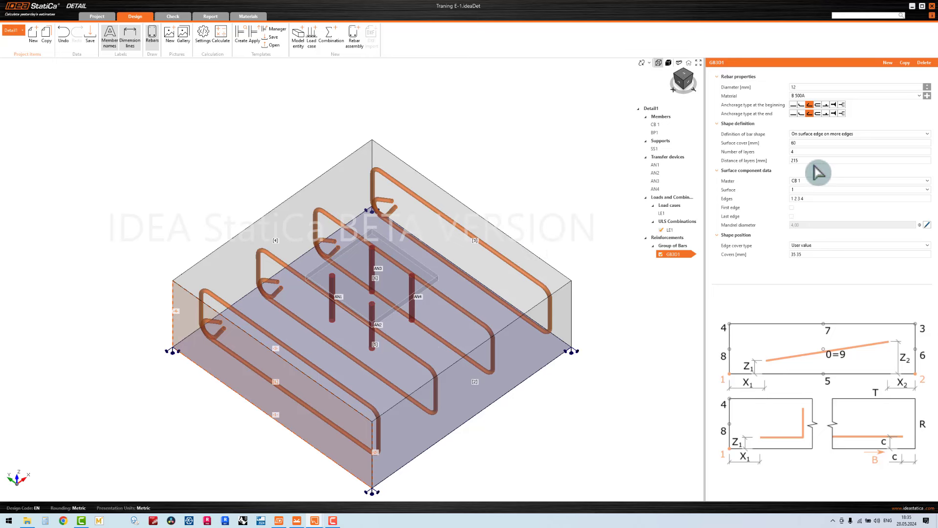
pyautogui.click(804, 143)
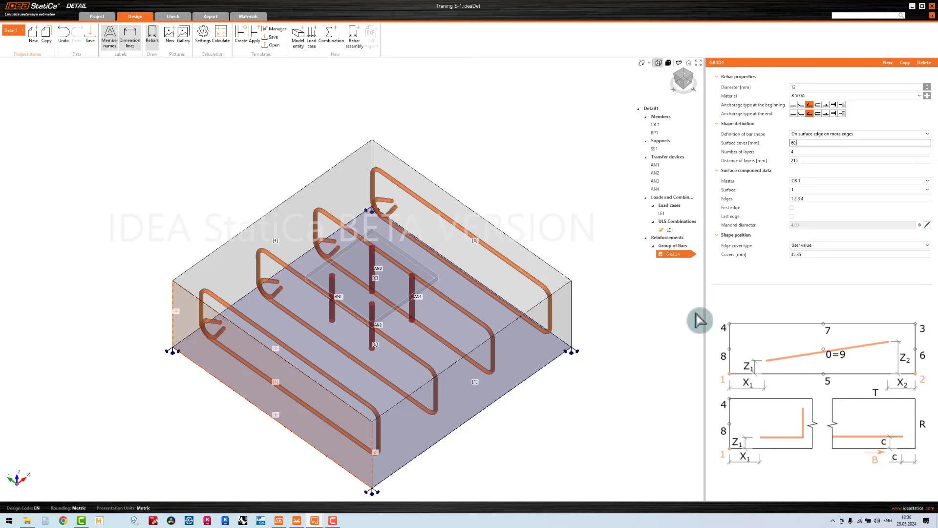
pyautogui.moveTo(632, 310); pyautogui.dragTo(613, 314, button='middle')
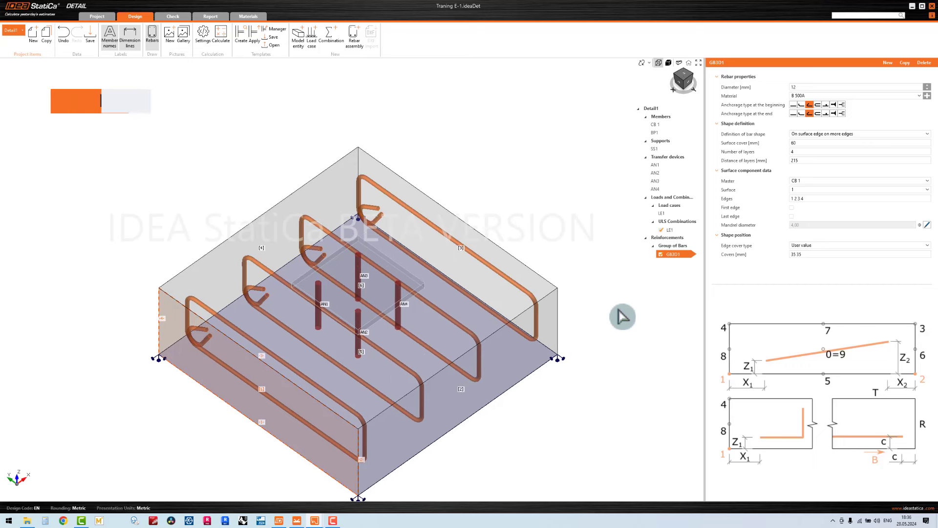
# Step: Copy GB3D1 into a new bar group GB3D2 placed on surface 2
pyautogui.rightClick(676, 256)
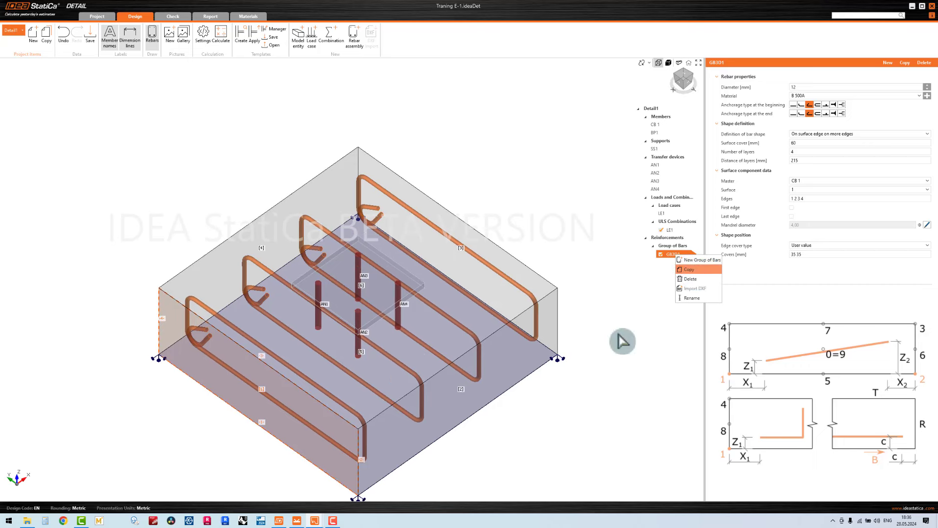
pyautogui.press('Return')
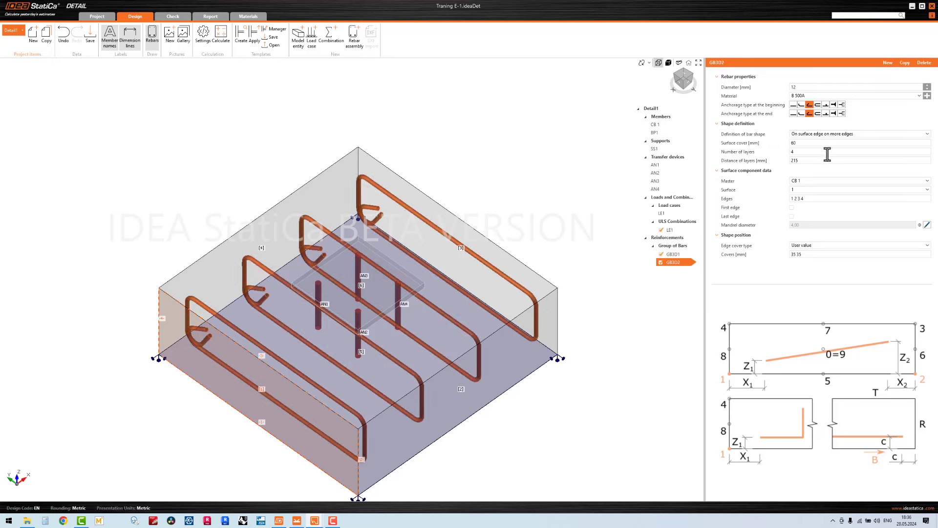
pyautogui.click(806, 198)
pyautogui.click(801, 208)
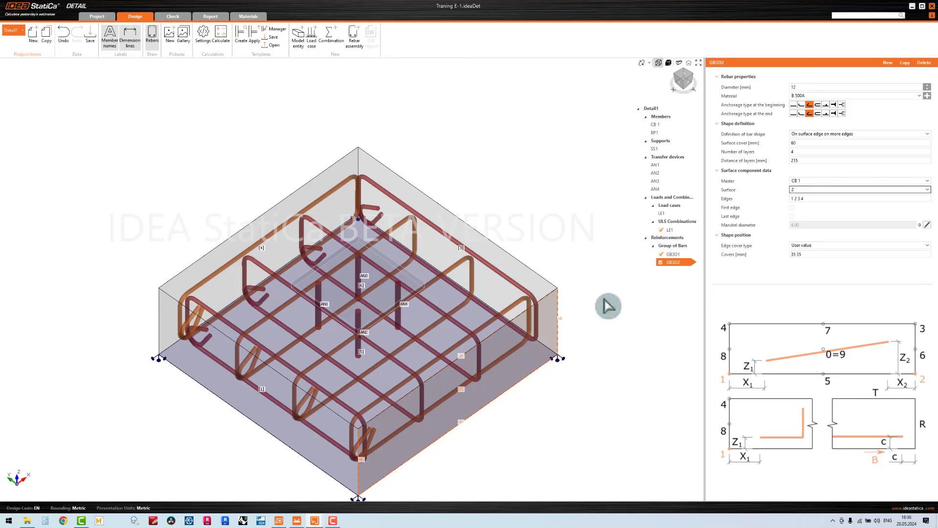
# Step: Set GB3D2's covers to 47 and surface cover to 72 mm, viewed from the top
pyautogui.click(806, 255)
pyautogui.write('47 47')
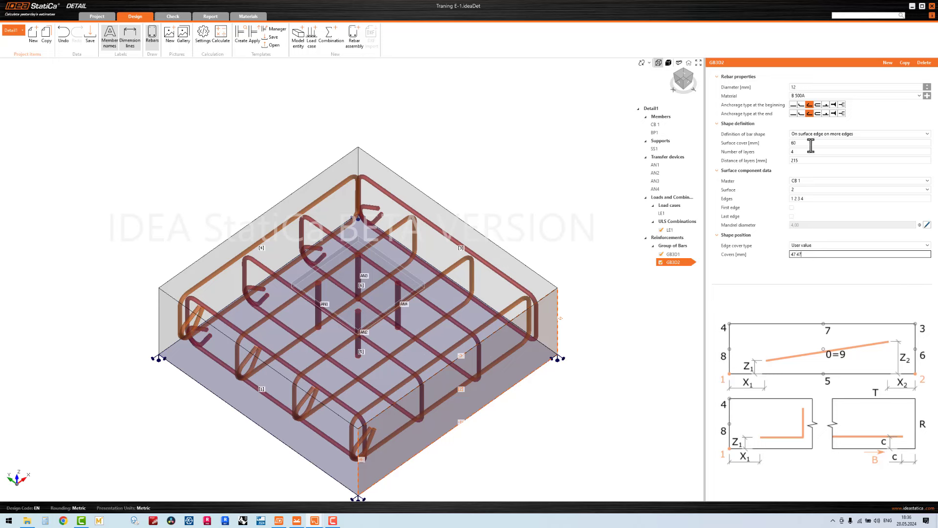
pyautogui.click(811, 143)
pyautogui.doubleClick(811, 144)
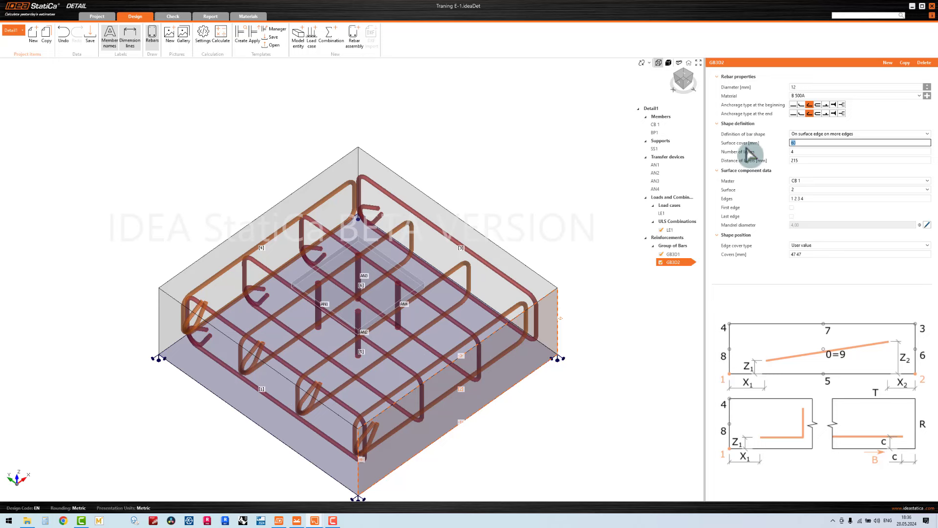
pyautogui.write('72')
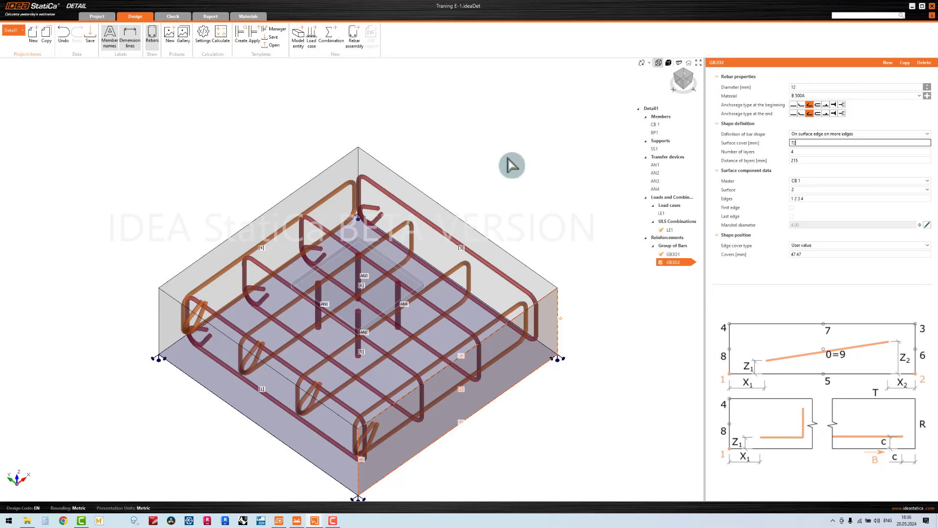
pyautogui.click(509, 164)
pyautogui.scroll(-3, 517, 164)
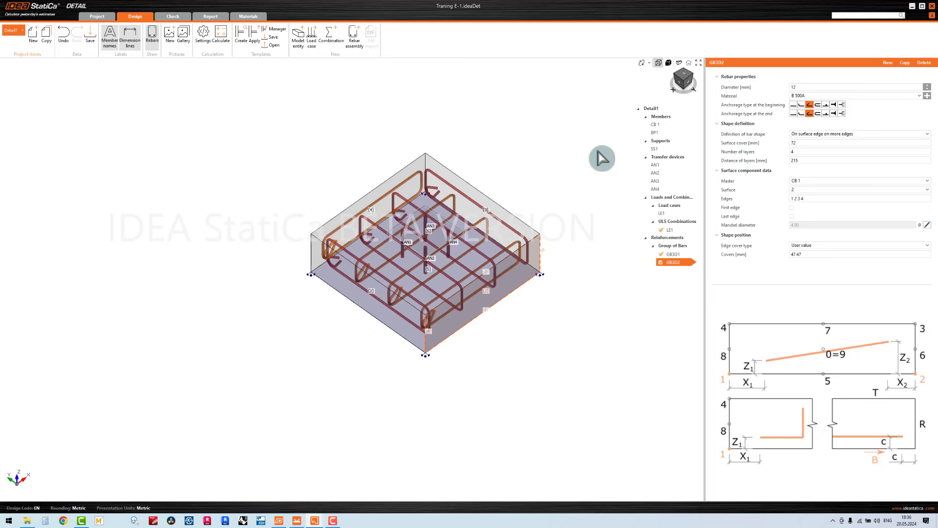
pyautogui.click(684, 76)
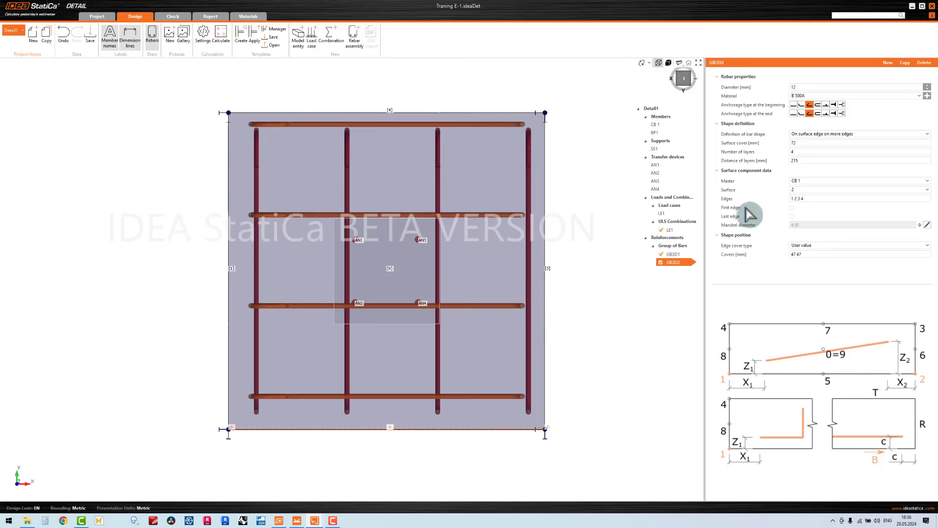
# Step: Trim the covers value to 47, reset to an isometric view, and calculate the footing
pyautogui.click(811, 254)
pyautogui.press('BackSpace')
pyautogui.press('BackSpace')
pyautogui.press('BackSpace')
pyautogui.click(458, 141)
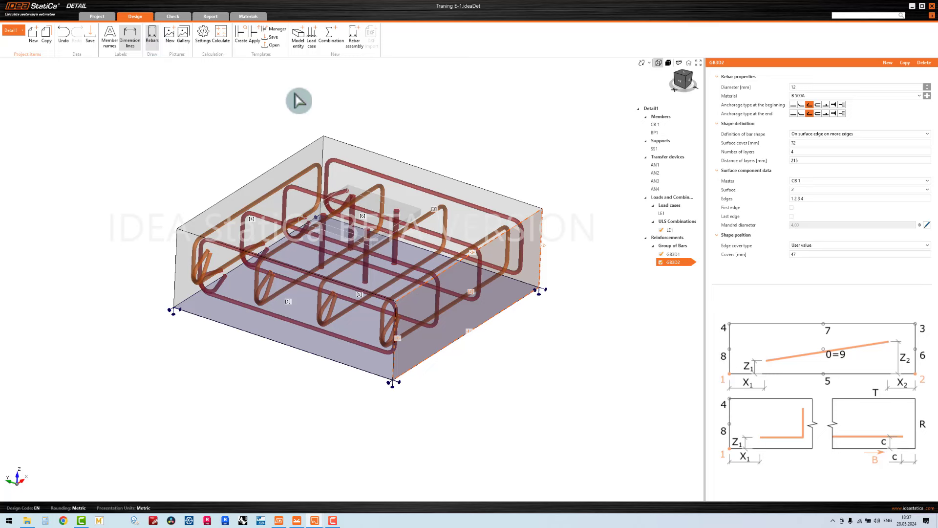
pyautogui.moveTo(300, 99); pyautogui.dragTo(286, 94, button='middle')
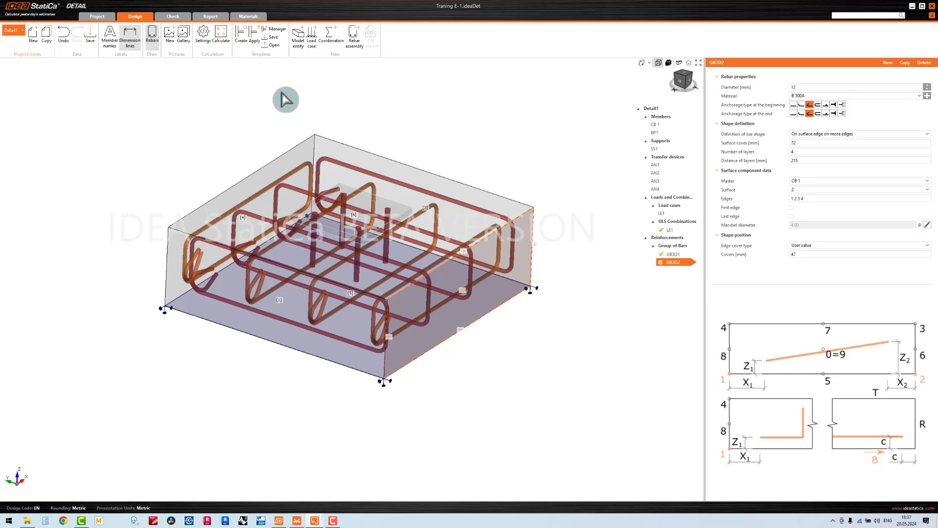
pyautogui.click(221, 37)
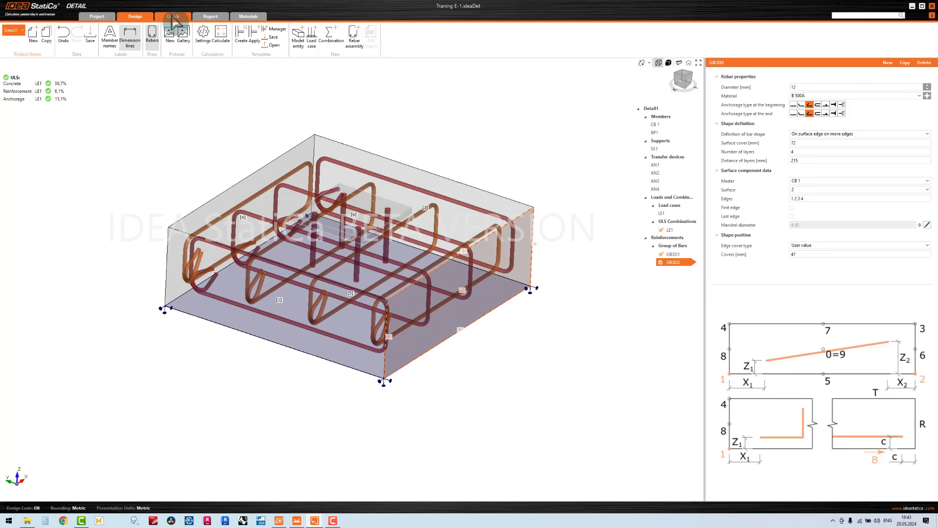
# Step: Review the check summary, reinforcement strength and anchorage bond-stress results
pyautogui.click(172, 17)
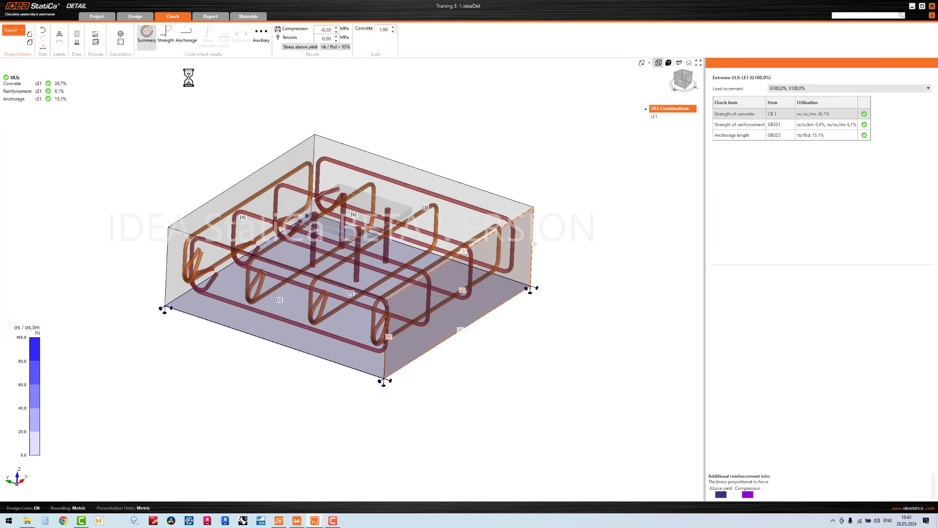
pyautogui.click(166, 35)
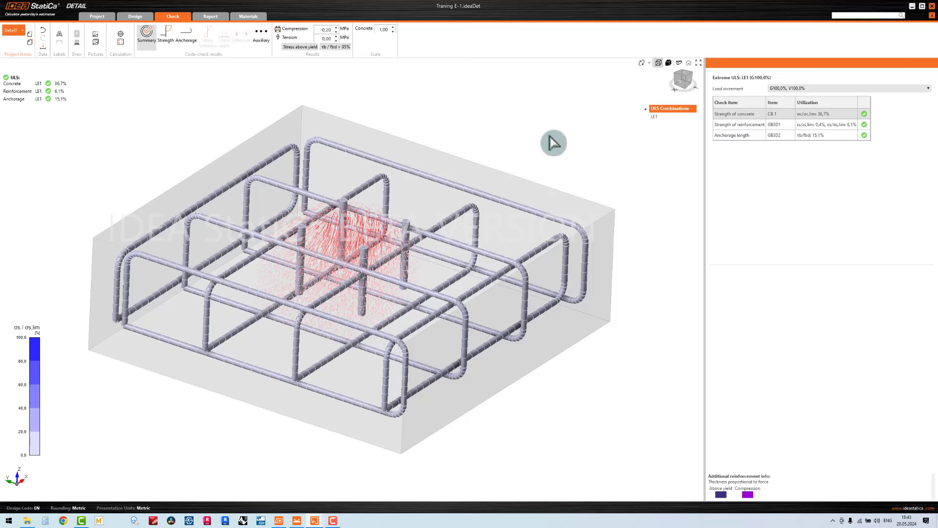
pyautogui.click(167, 42)
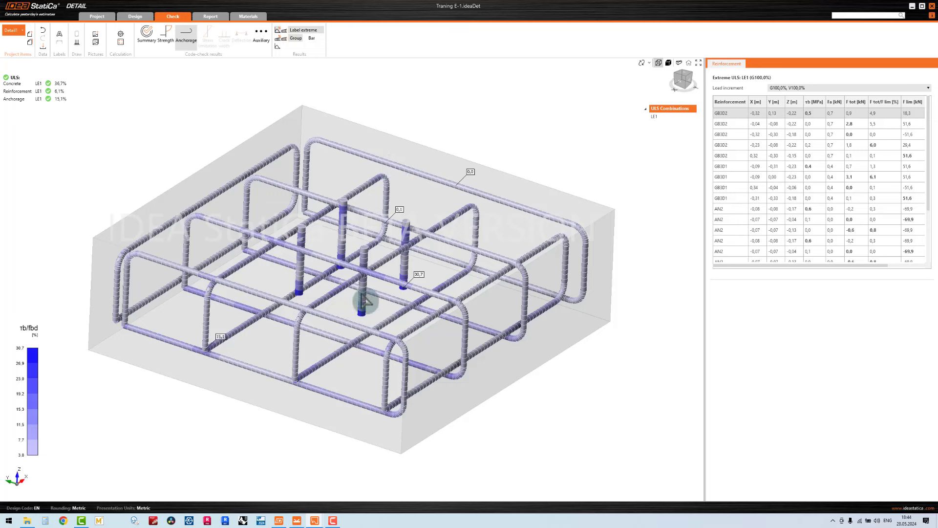
pyautogui.moveTo(34, 362)
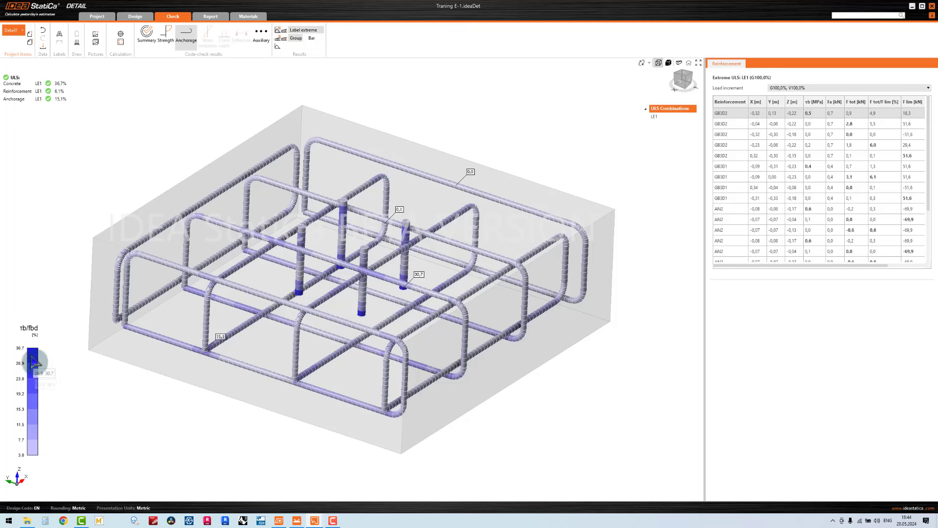
# Step: Review deformation, reinforcement ratio and second principal stress σ2 results
pyautogui.click(238, 39)
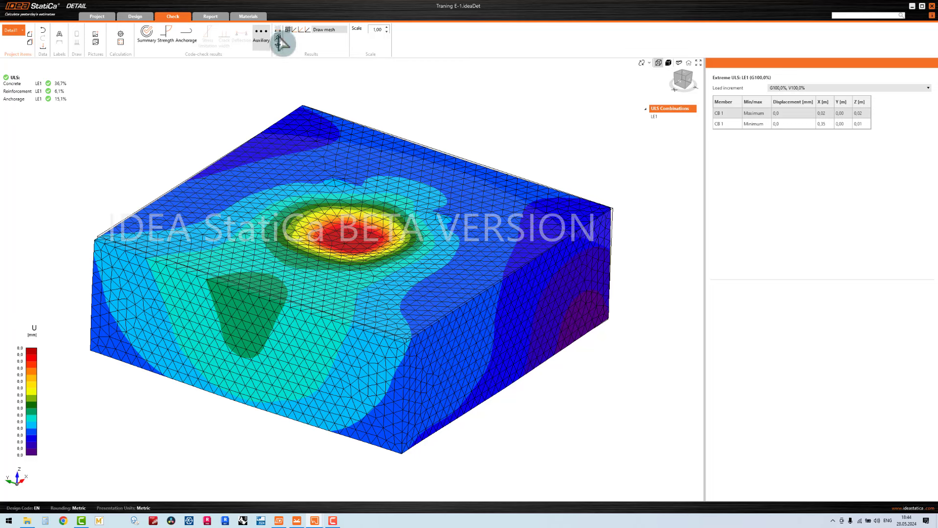
pyautogui.click(280, 40)
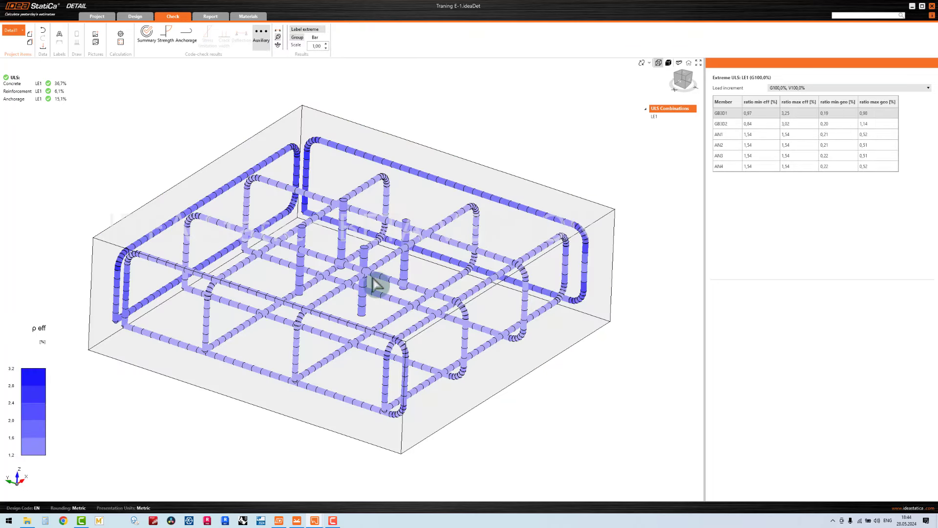
pyautogui.click(277, 44)
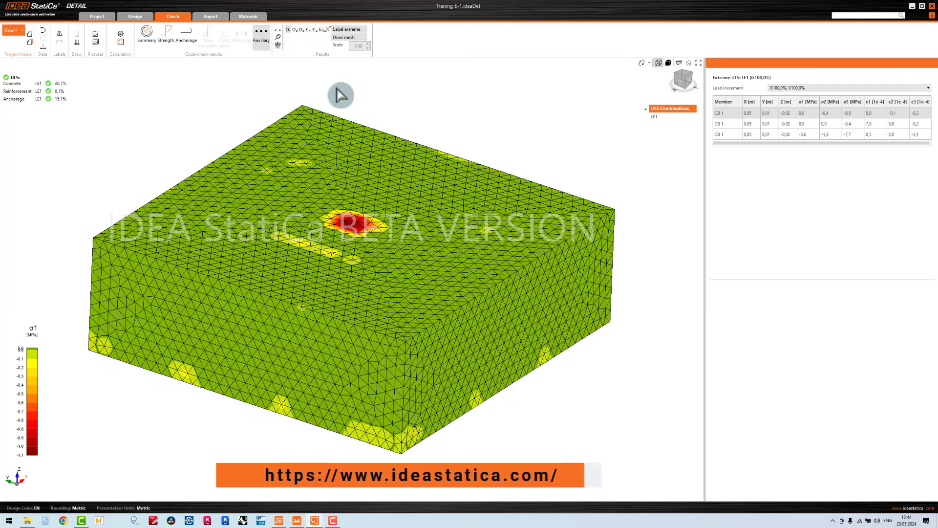
pyautogui.click(296, 33)
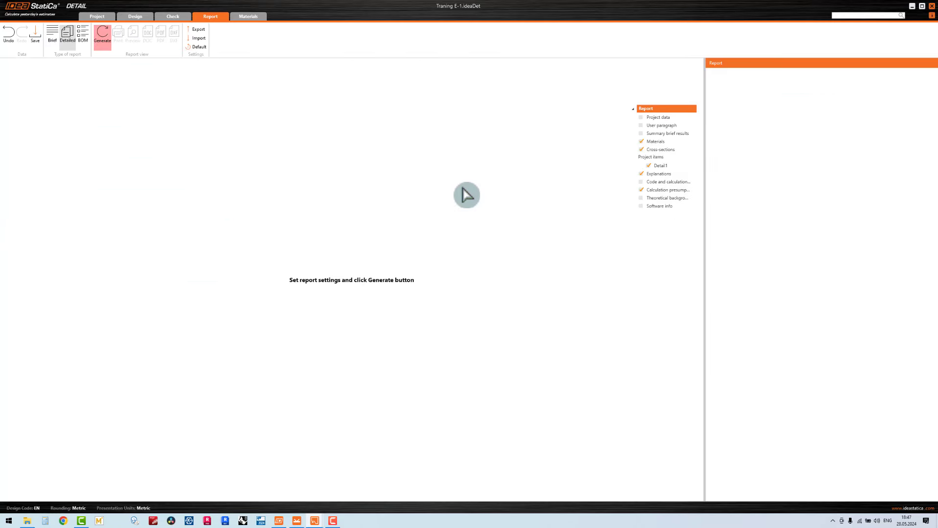
# Step: Add project data to the report, generate it, and scroll through the preview
pyautogui.click(641, 117)
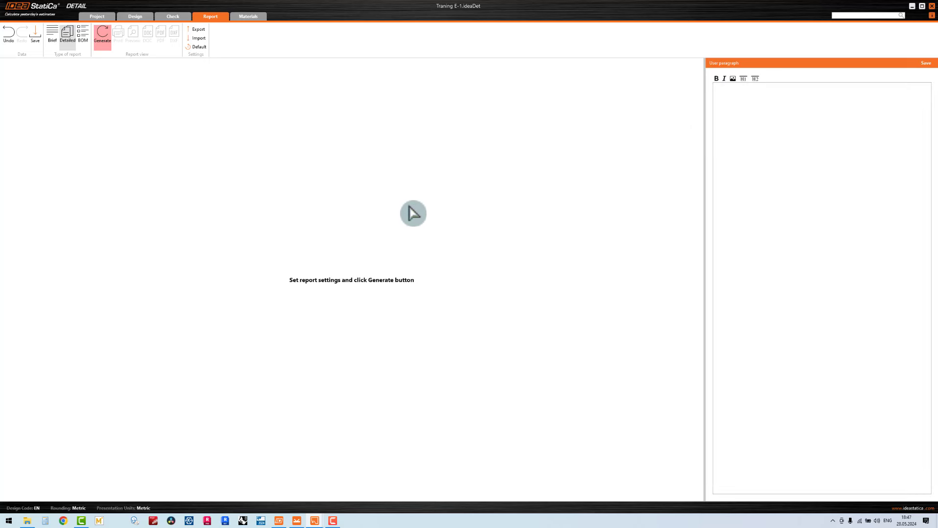
pyautogui.click(105, 39)
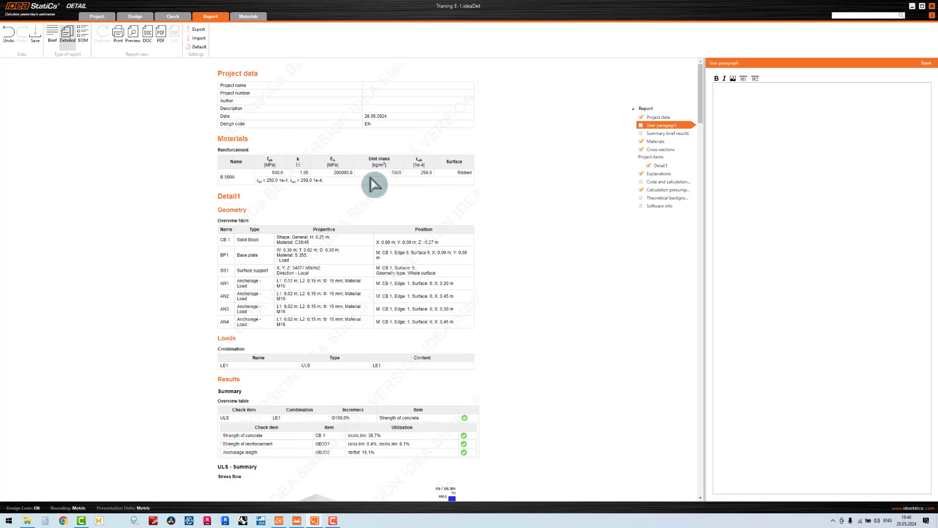
pyautogui.scroll(-5, 377, 191)
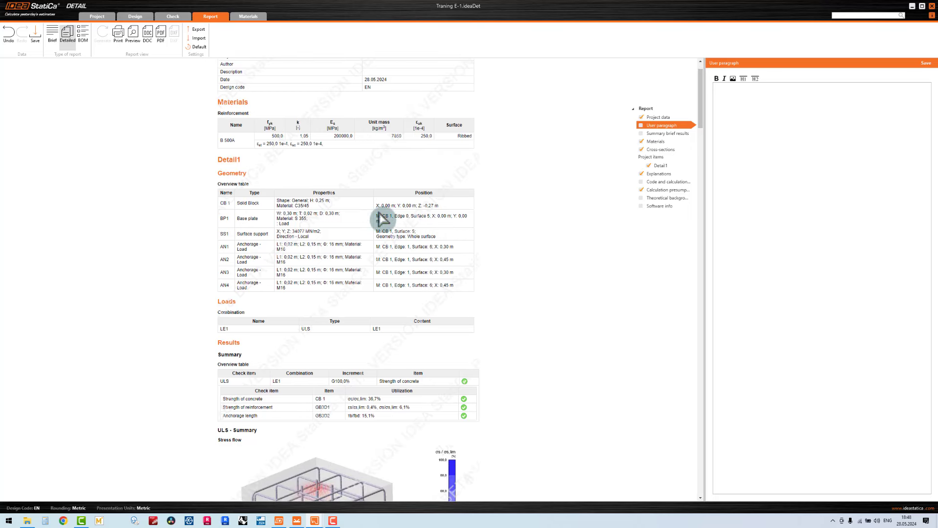
pyautogui.scroll(-11, 383, 220)
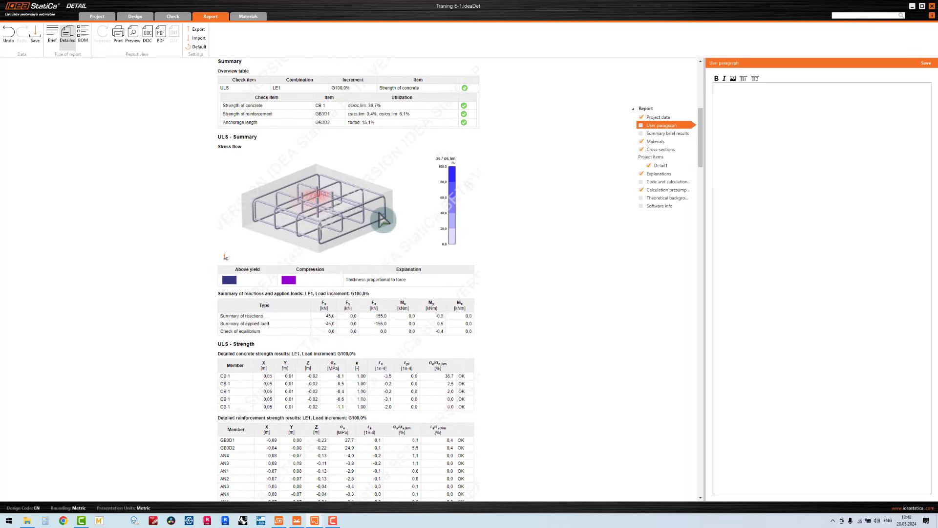
pyautogui.scroll(-10, 383, 219)
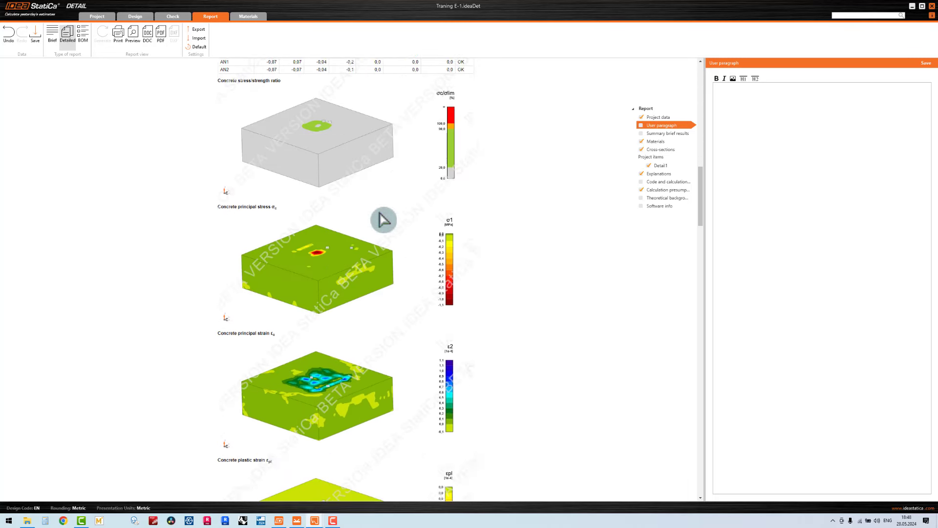
pyautogui.scroll(-10, 384, 220)
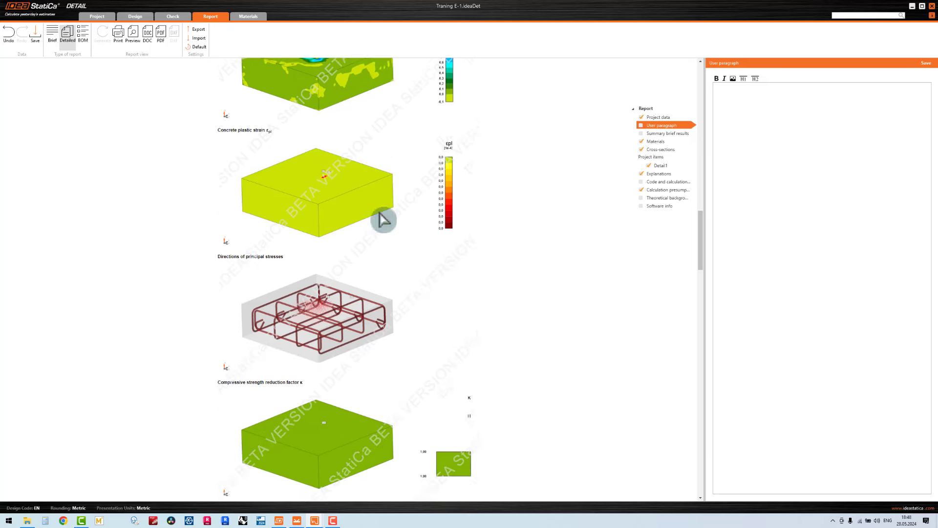
pyautogui.scroll(-10, 383, 220)
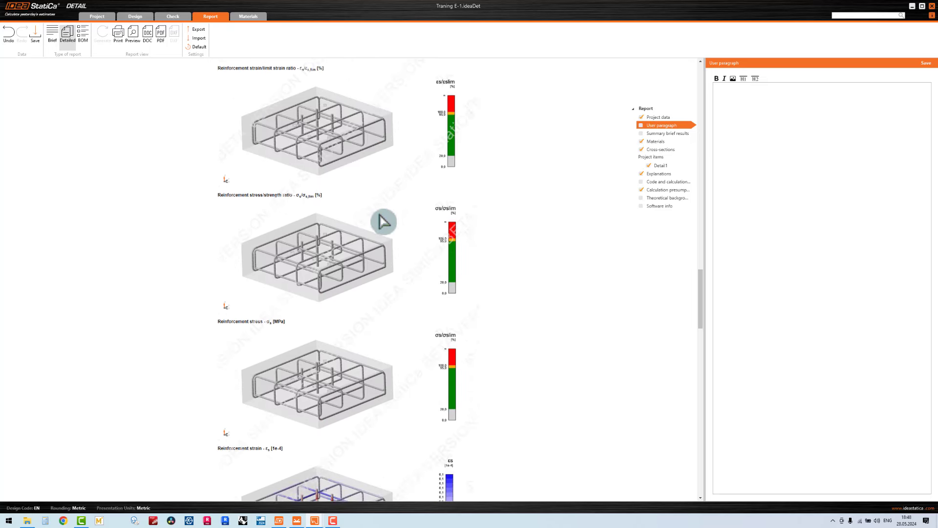